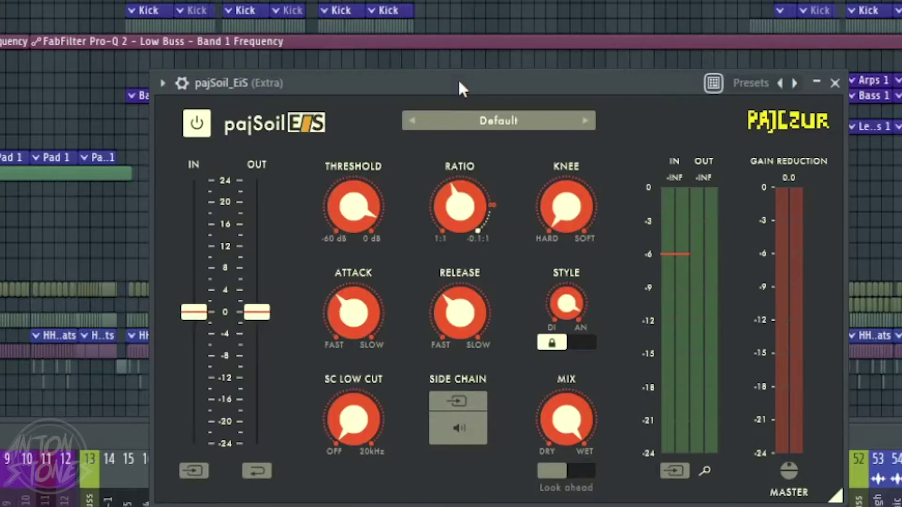
Load the OTT compressor from the mixer's effect list, shift its window aside and close it.
key(F9)
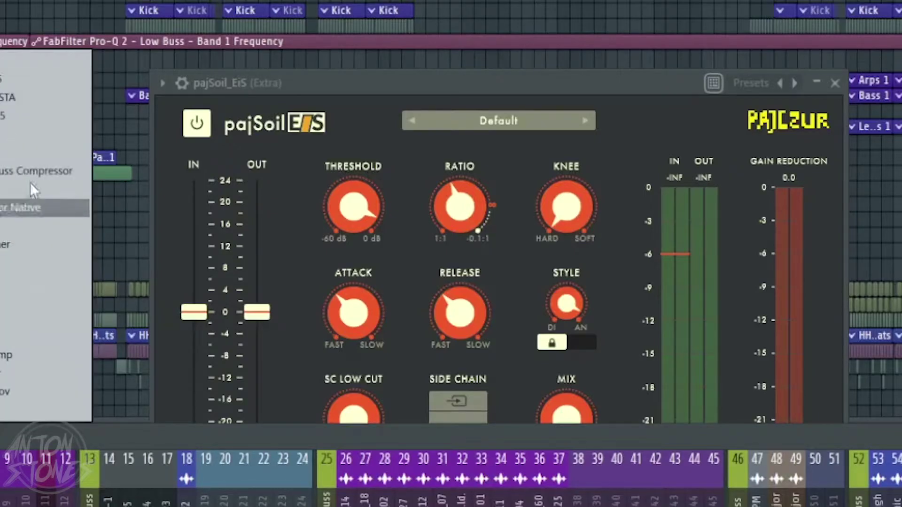
click(18, 198)
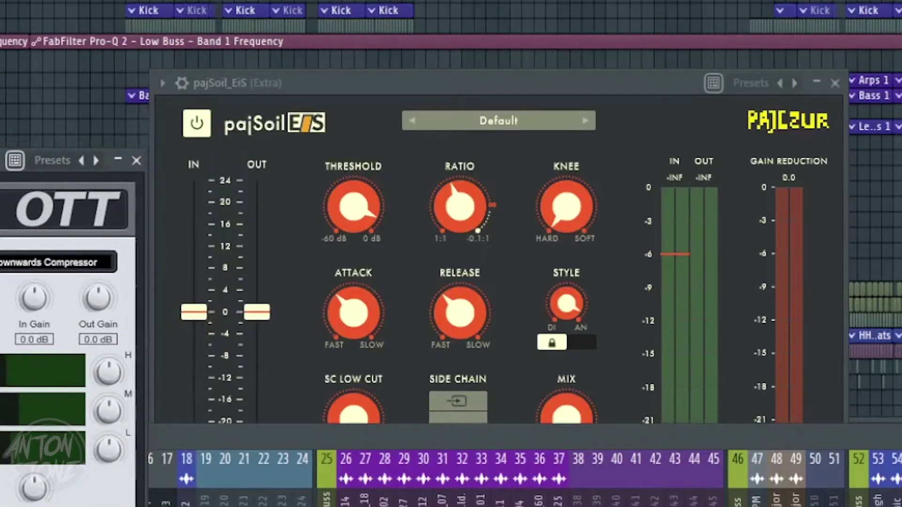
drag(107, 161, 38, 148)
click(66, 148)
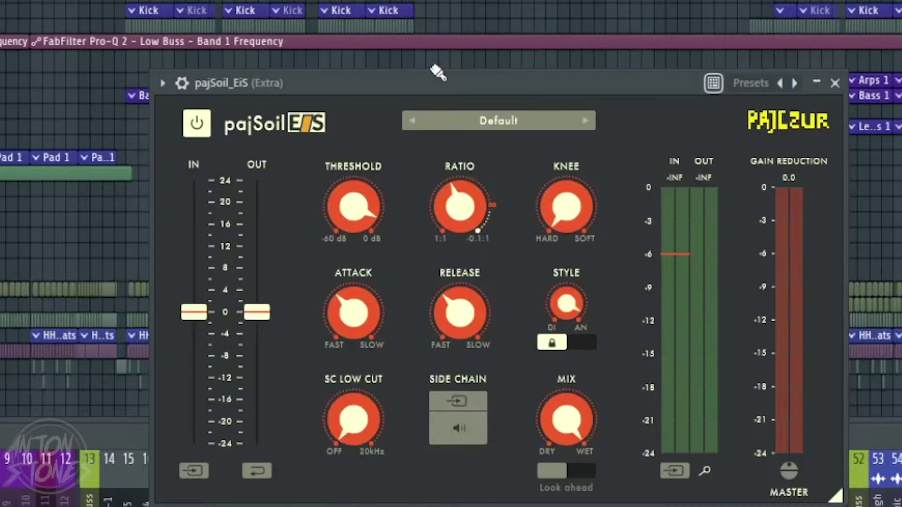
Sweep the Style down to 0.00 and set it partway toward analog, and try the SC Low Cut before returning it to off.
drag(580, 298, 580, 324)
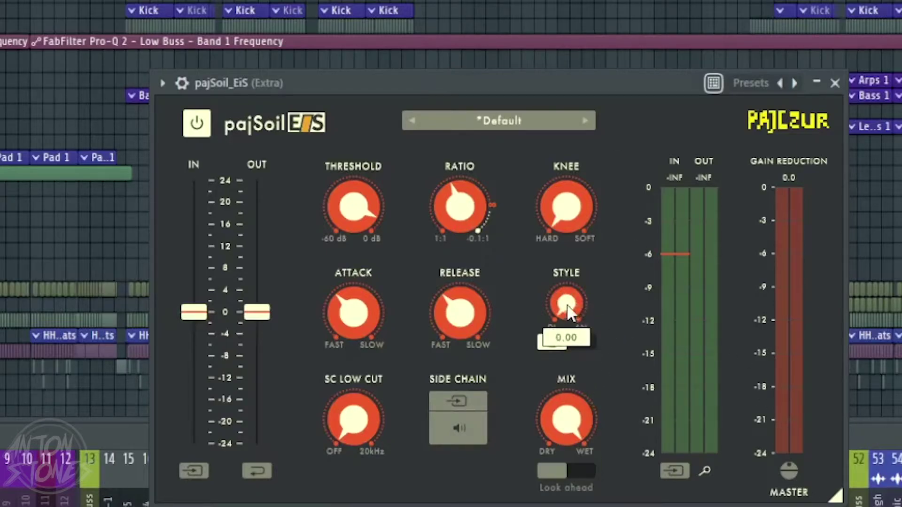
drag(572, 312, 554, 368)
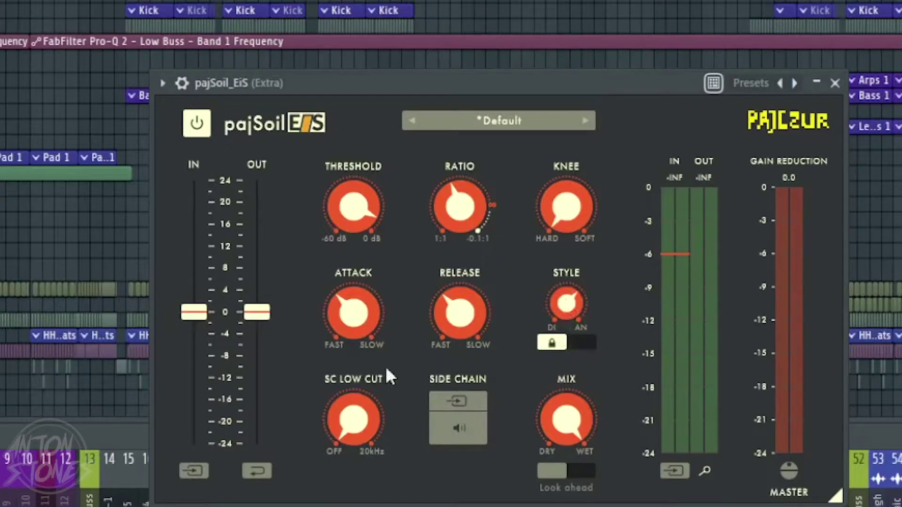
drag(331, 426, 285, 460)
drag(322, 431, 350, 394)
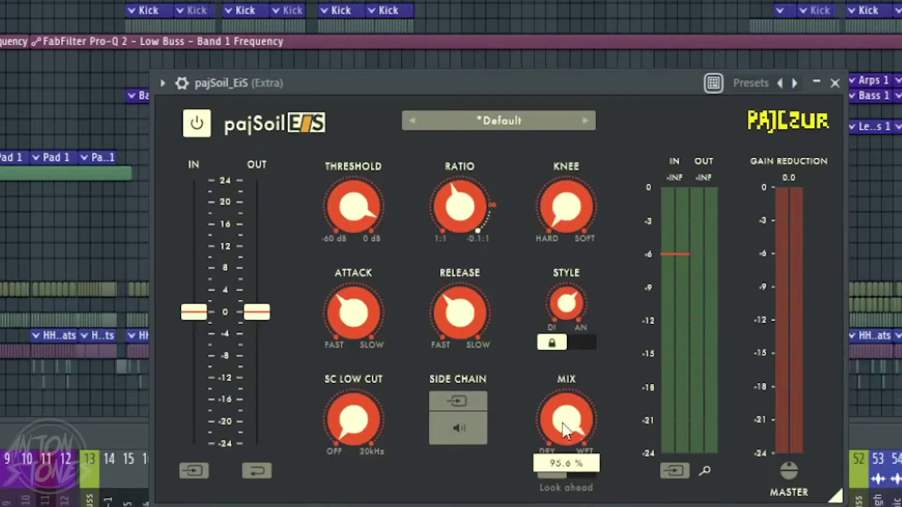
Try a 20.0 ms Look ahead and a Mix slightly below fully wet, and return both to their starting settings.
mouse_move(593, 435)
drag(565, 476, 765, 467)
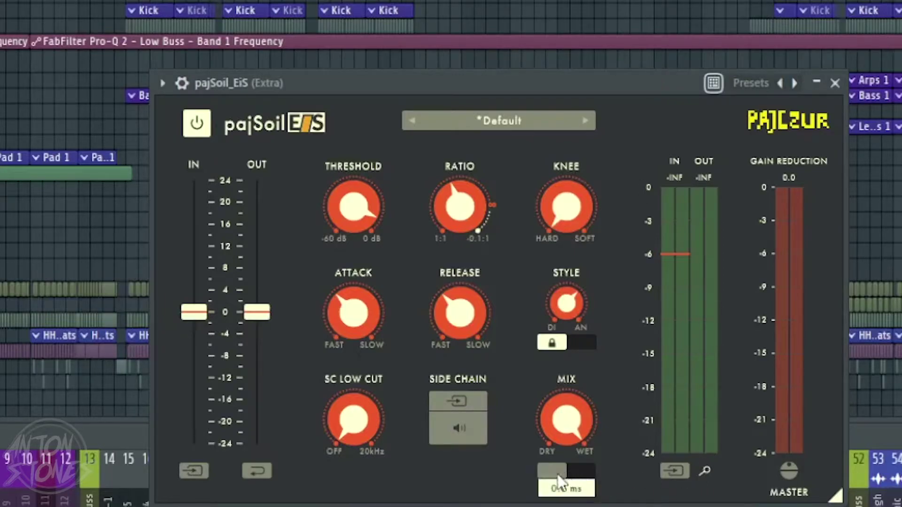
drag(546, 469, 634, 478)
mouse_move(583, 475)
mouse_down()
mouse_move(569, 474)
mouse_move(582, 474)
mouse_up()
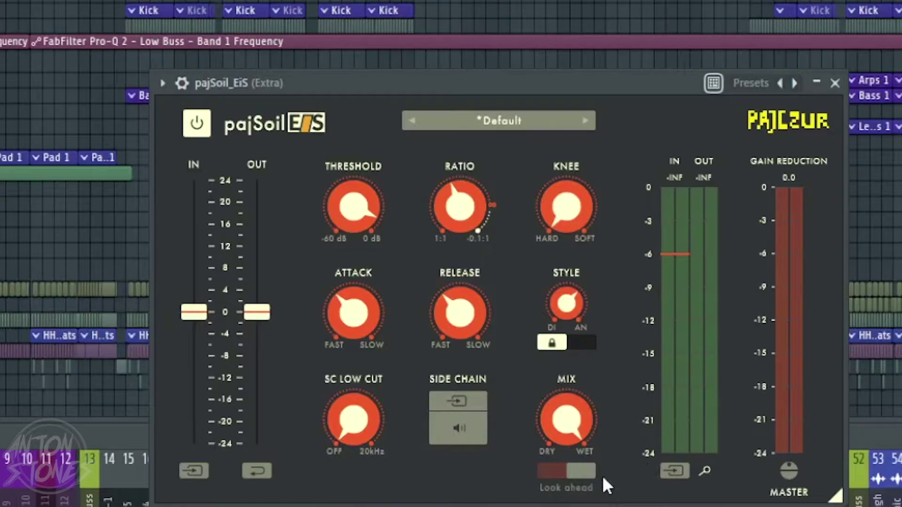
mouse_move(583, 476)
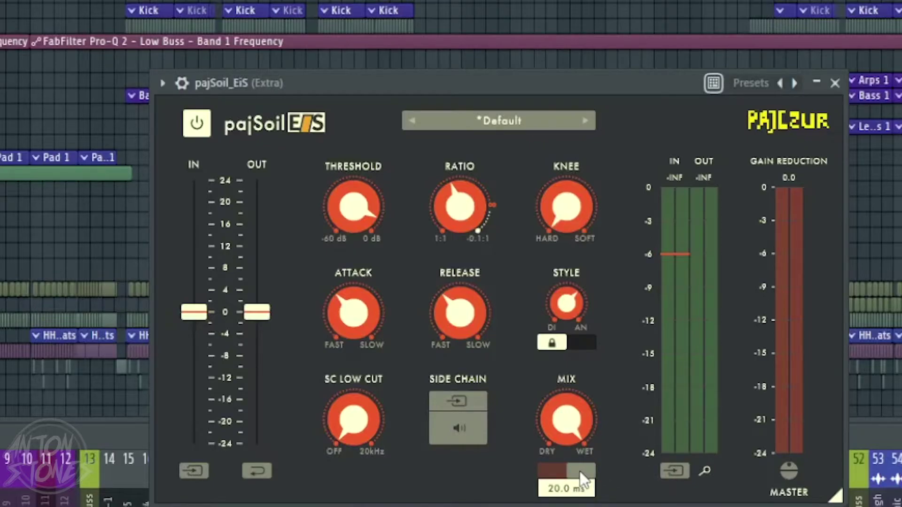
mouse_move(580, 472)
mouse_down()
mouse_move(460, 482)
mouse_move(808, 470)
mouse_move(581, 470)
mouse_up()
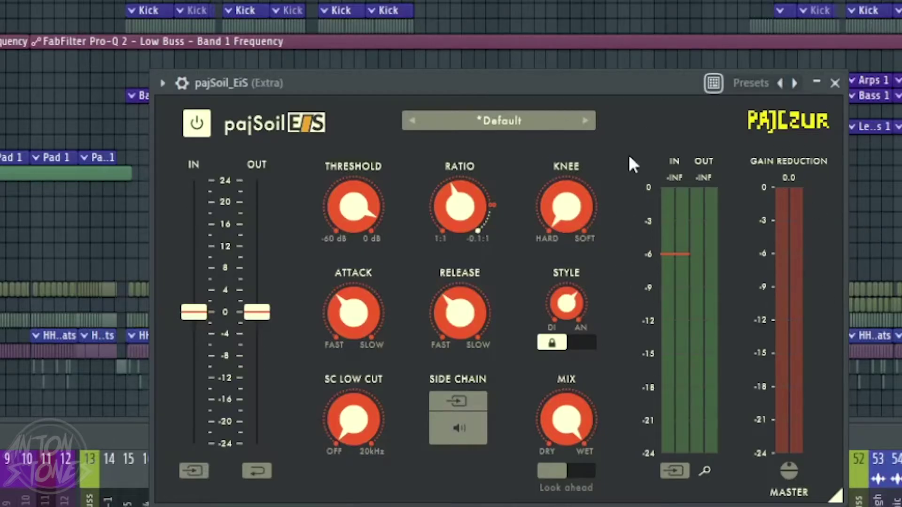
Try the input level and master gain reduction controls, and toggle the external side-chain input on and off.
drag(198, 331, 199, 312)
drag(676, 84, 717, 82)
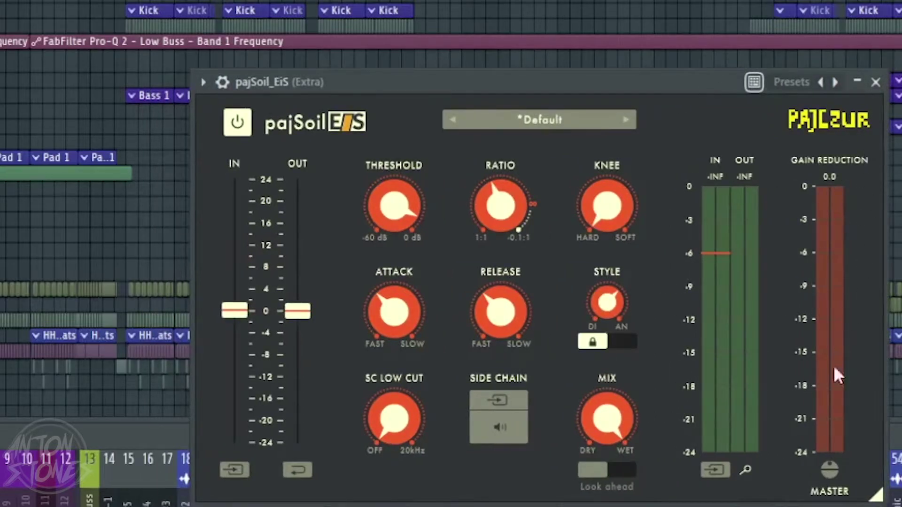
mouse_move(829, 469)
mouse_down()
mouse_move(818, 489)
mouse_move(808, 446)
mouse_move(783, 427)
mouse_move(836, 464)
mouse_up()
click(489, 399)
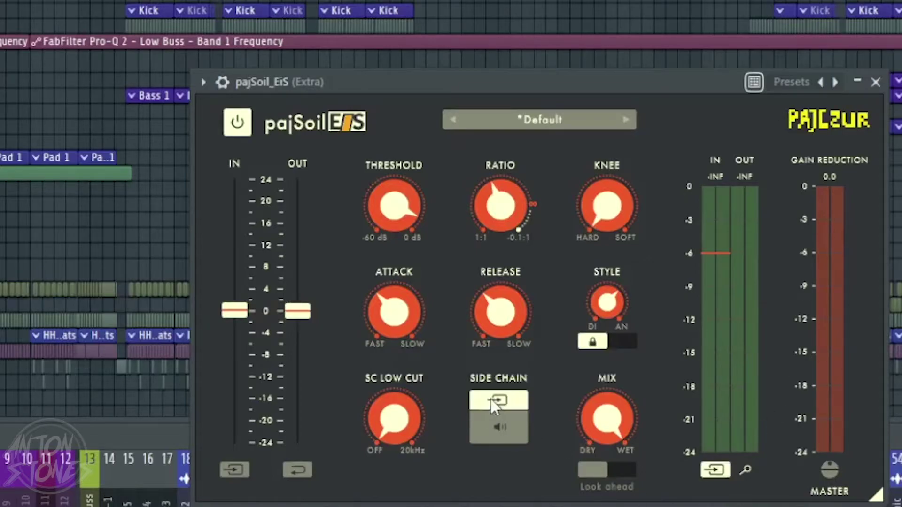
click(492, 421)
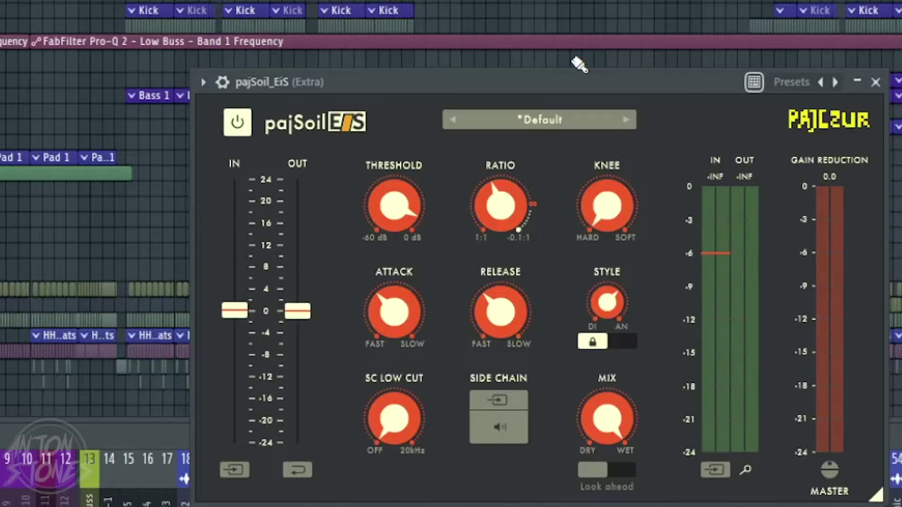
Sweep the compressor Ratio between 1.00:1 and ∞:1, and settle on a low ratio.
drag(531, 209, 512, 132)
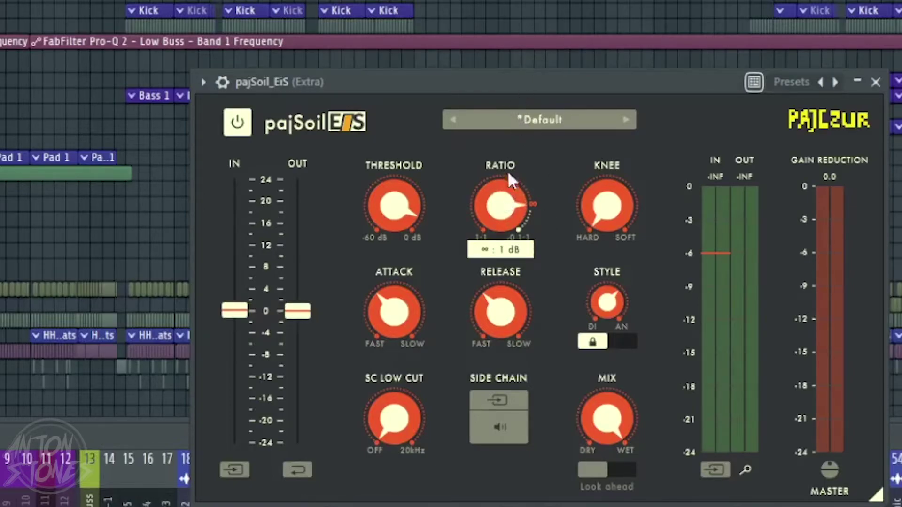
drag(514, 188, 513, 261)
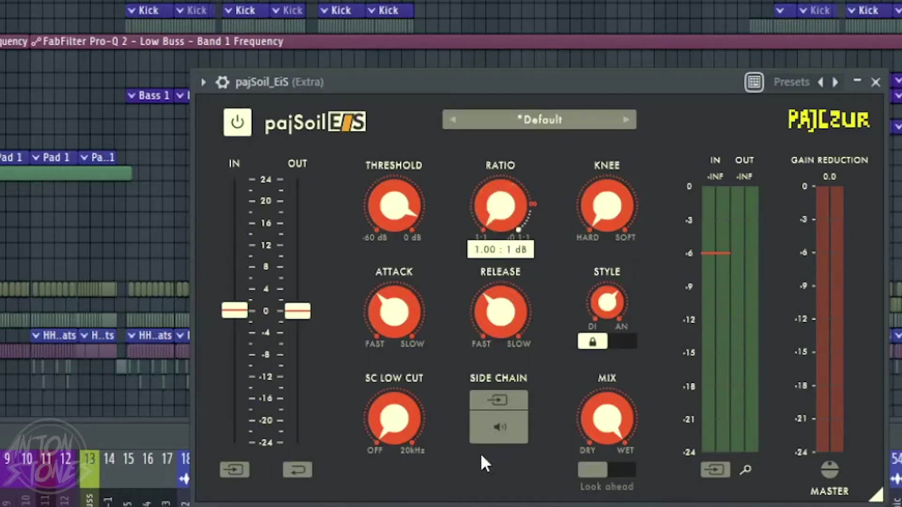
drag(480, 444, 472, 38)
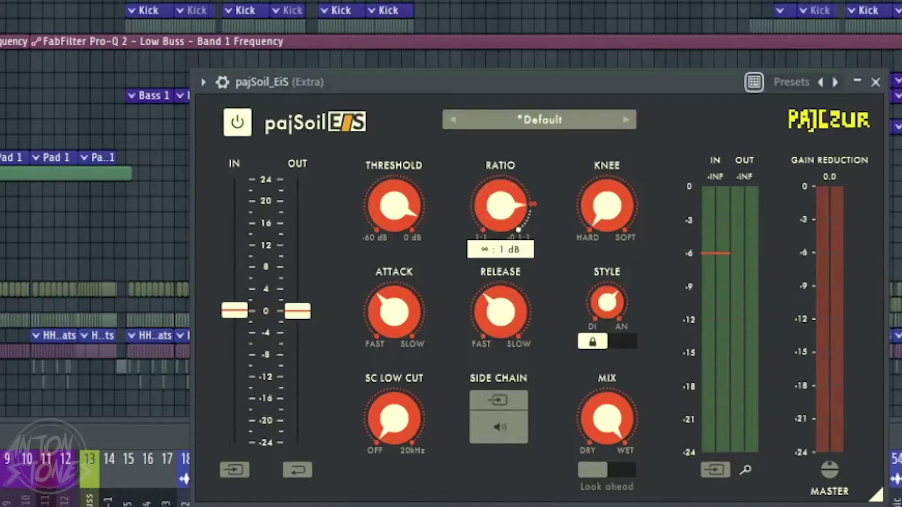
drag(500, 205, 556, 173)
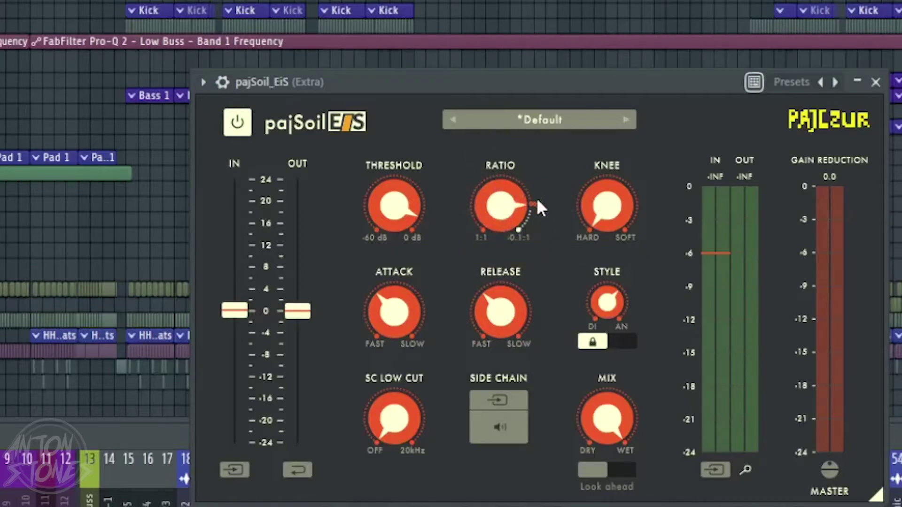
mouse_move(517, 205)
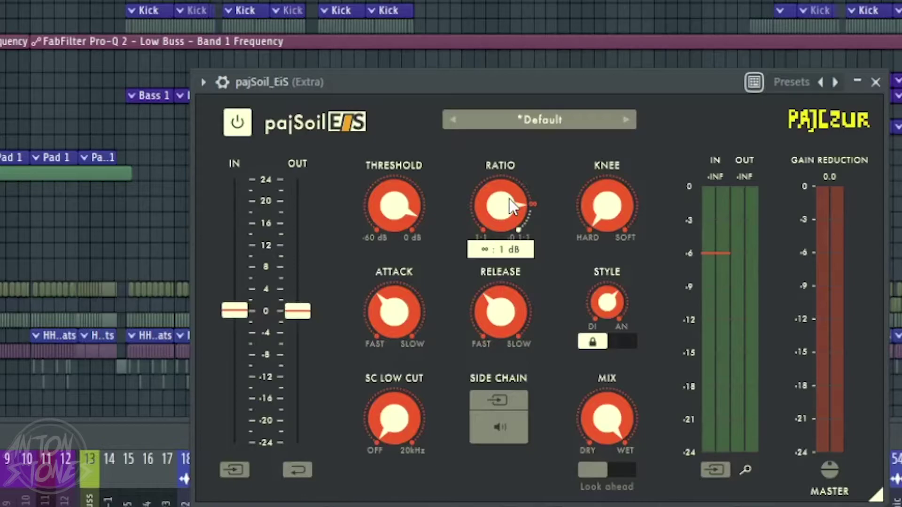
drag(509, 199, 531, 152)
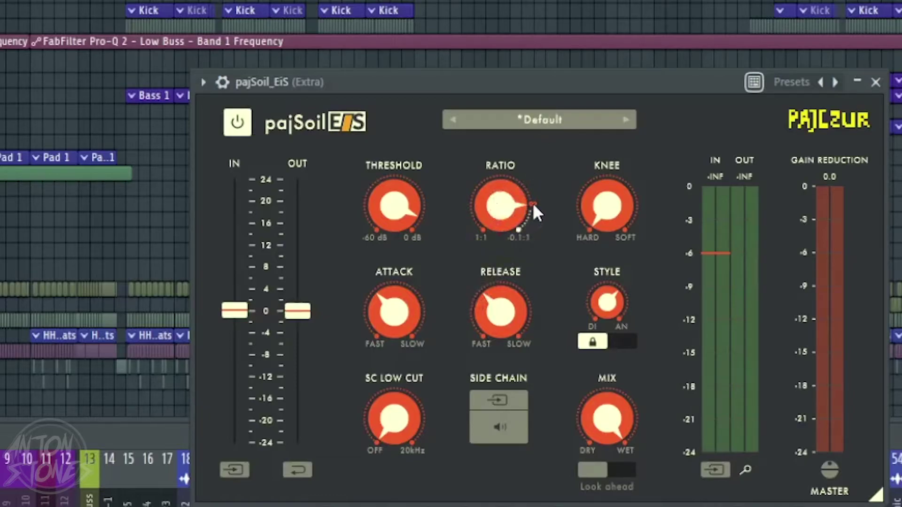
drag(514, 196, 494, 268)
Sweep the Knee to fully soft and return it to fully hard at 0.0 dB.
drag(606, 207, 624, 141)
mouse_move(623, 203)
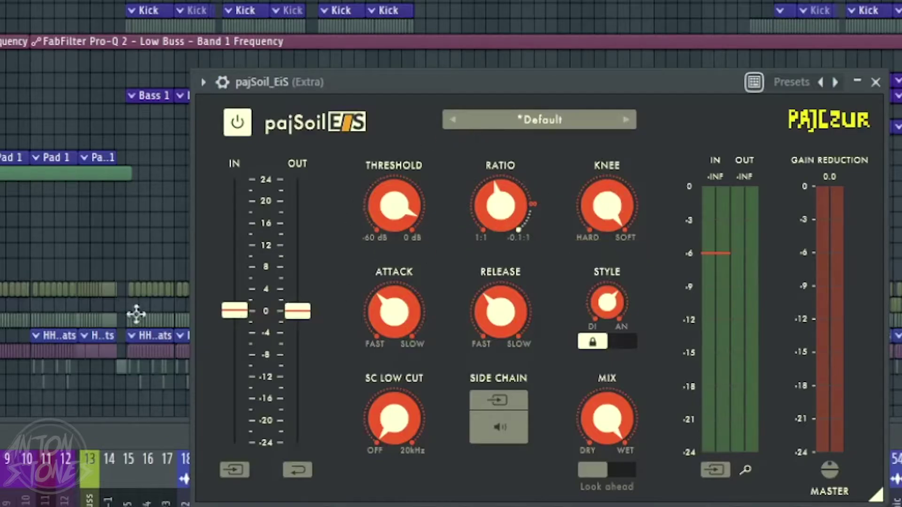
drag(608, 206, 616, 276)
mouse_move(617, 219)
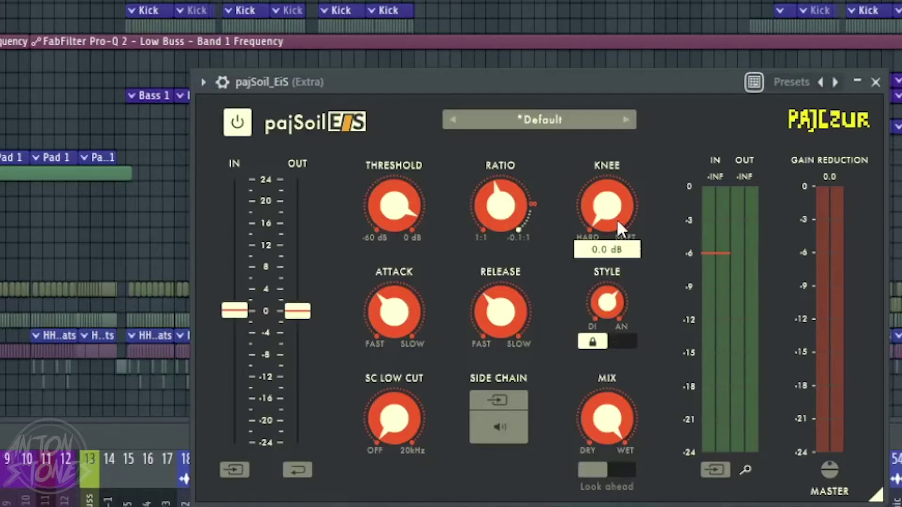
Set the Attack to 0.000 ms and compare it with the Attack and Release controls in FabFilter Pro-C 2.
drag(429, 312, 338, 479)
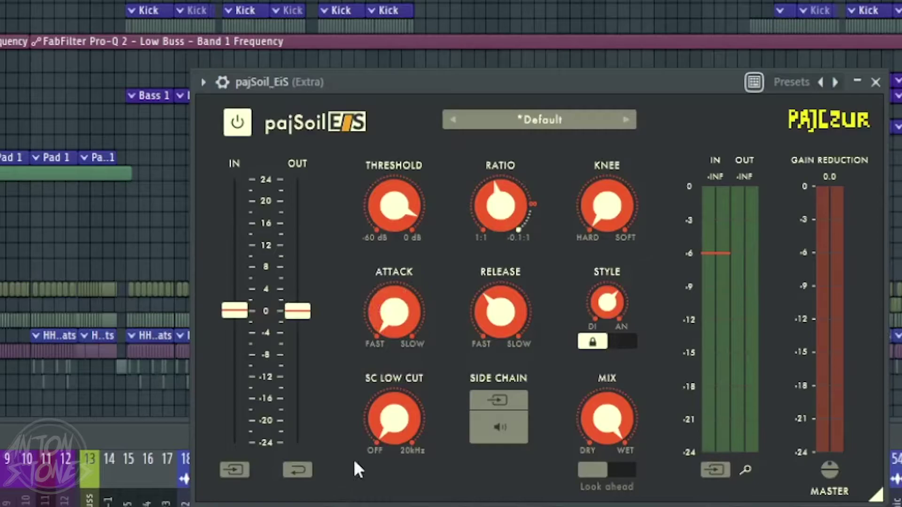
mouse_move(390, 324)
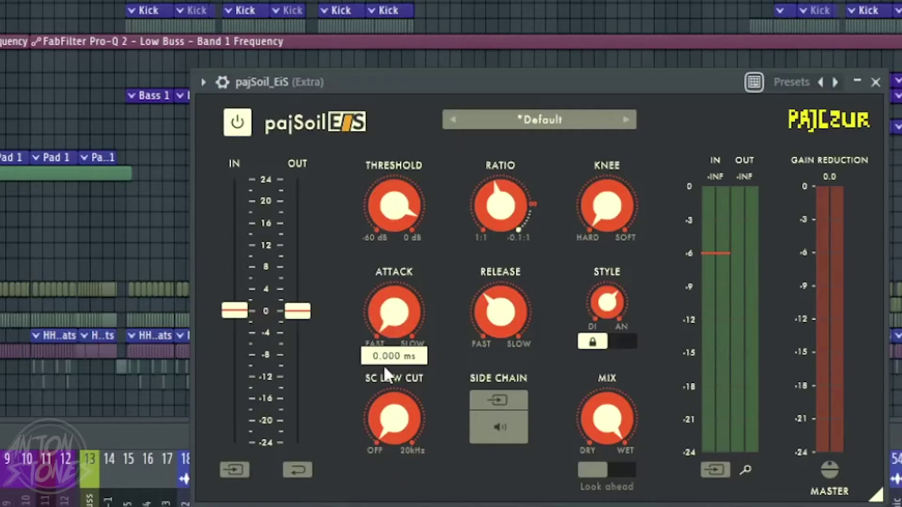
drag(525, 91, 671, 7)
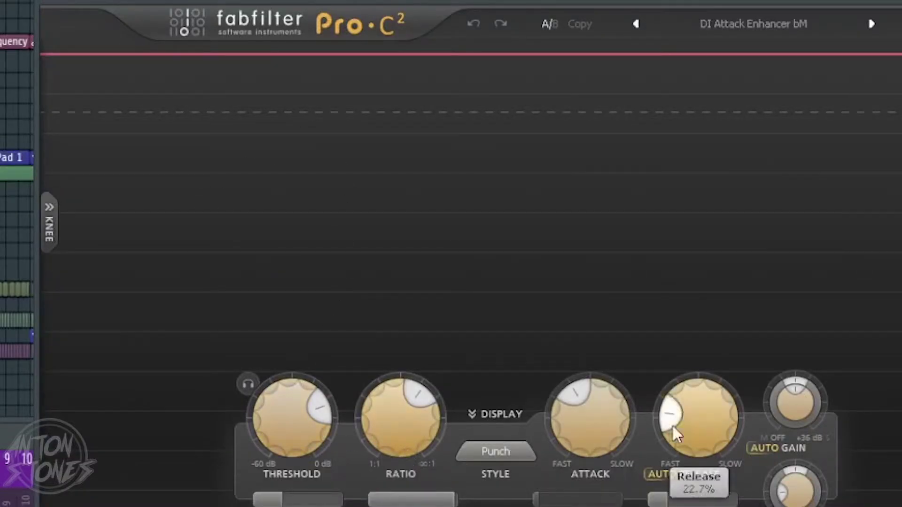
drag(573, 439, 598, 439)
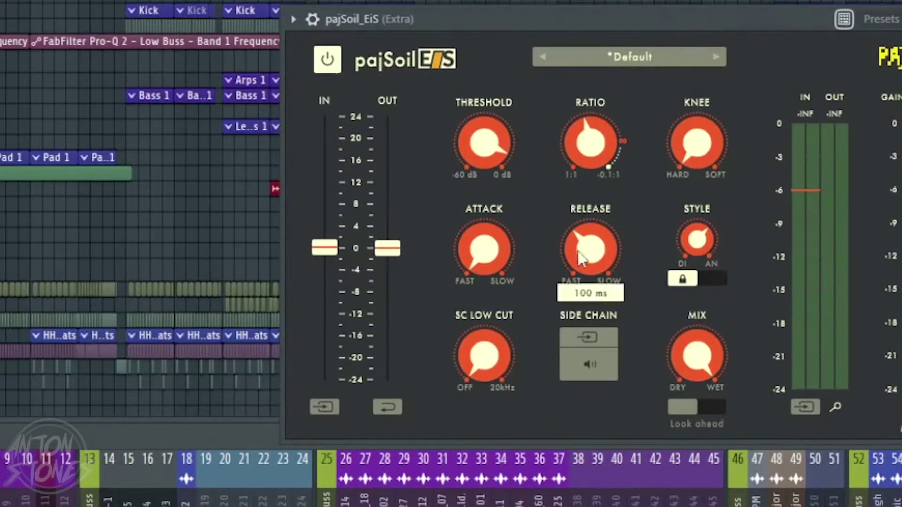
Sweep the pajSoil_EiS Release up to 2500 ms, and bring it down to a fast setting.
scroll(510, 249, down, 2)
scroll(512, 240, down, 2)
mouse_move(569, 256)
drag(568, 256, 507, 506)
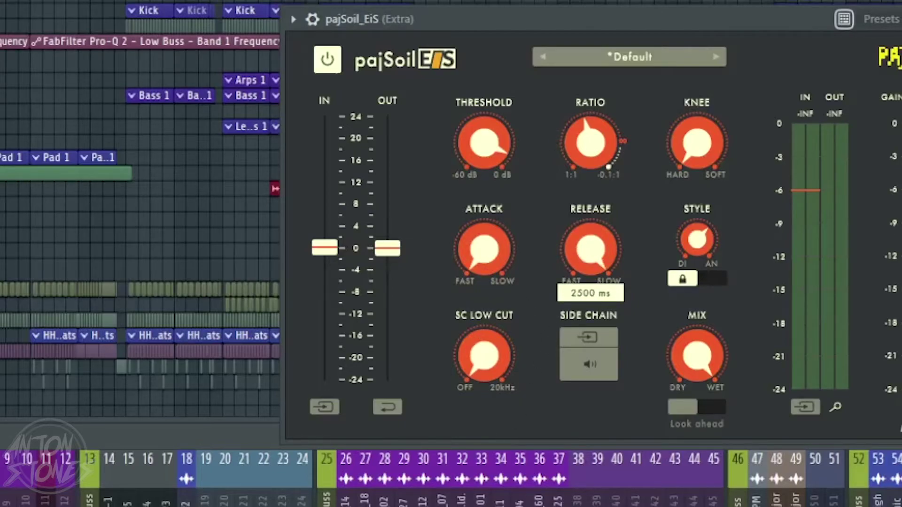
drag(591, 249, 580, 311)
drag(659, 18, 577, 63)
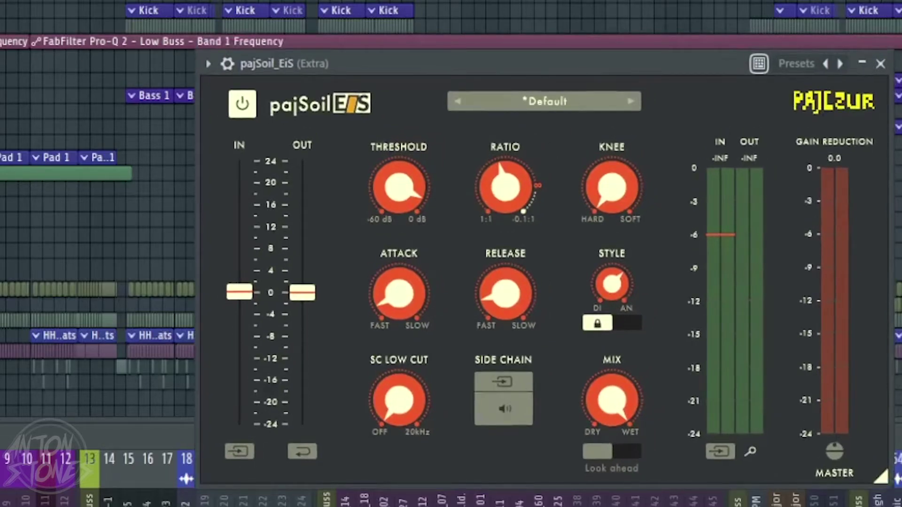
Bring up the mixer and close the pajSoil_EiS plugin window.
key(F9)
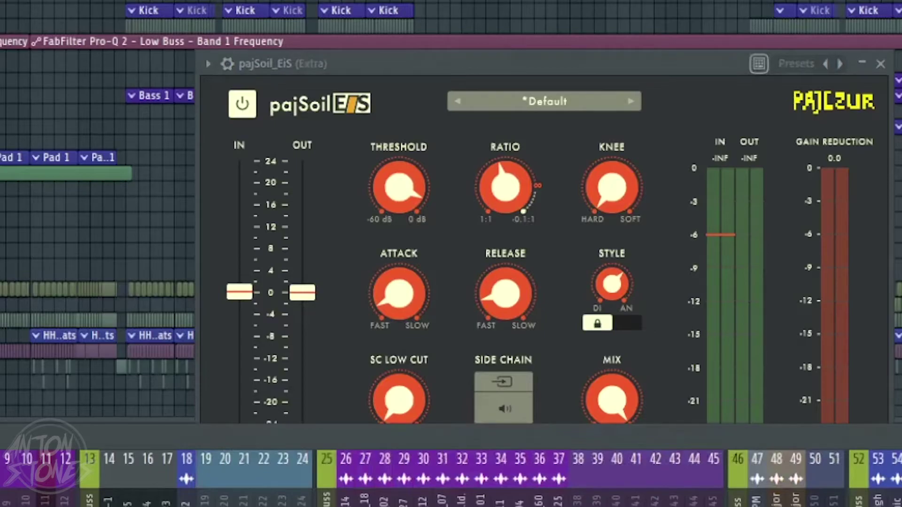
drag(473, 73, 386, 71)
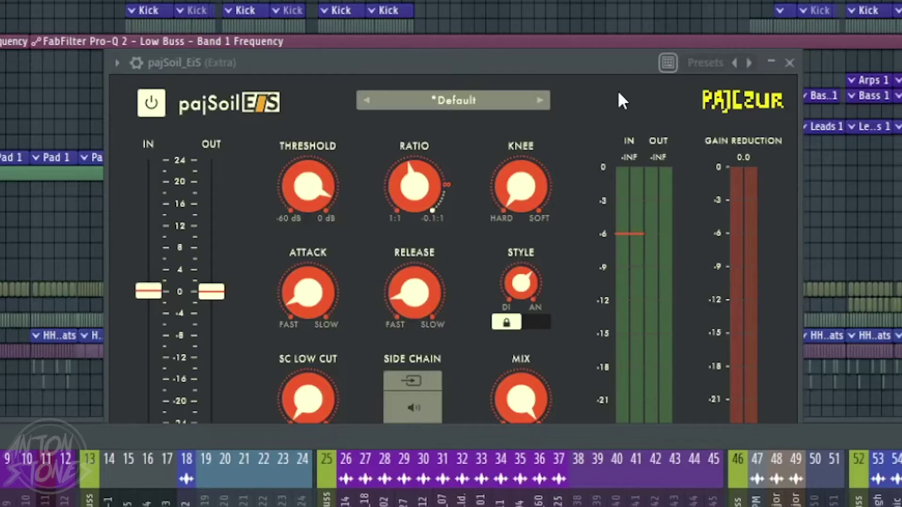
drag(621, 63, 669, 68)
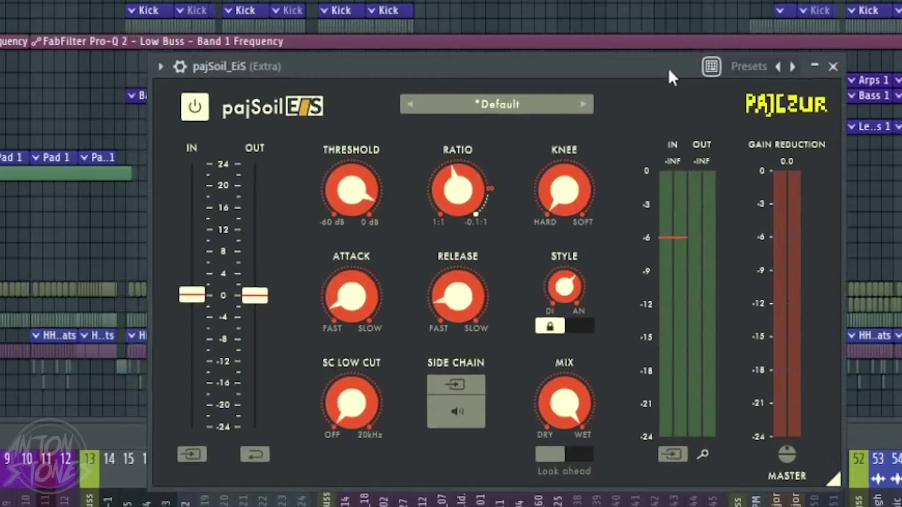
click(833, 67)
Audition the soloed Bass track around the Last Drop Part, stop playback and select the Bazille mixer track.
scroll(451, 212, up, 5)
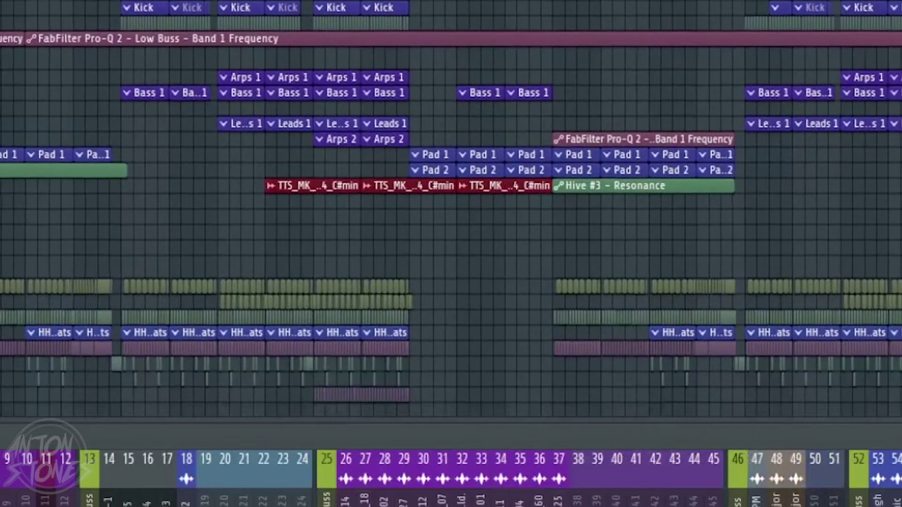
scroll(892, 90, down, 3)
scroll(709, 226, up, 3)
scroll(709, 225, up, 3)
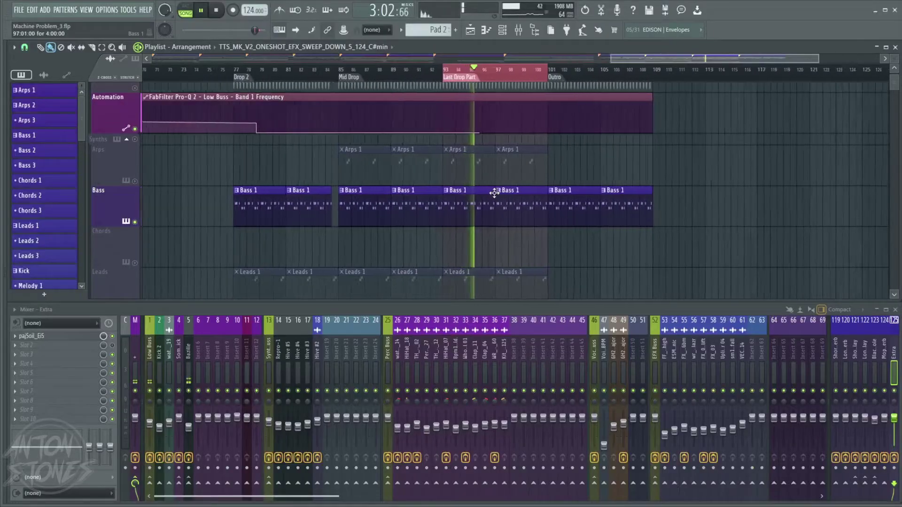
scroll(493, 193, down, 3)
scroll(582, 217, up, 3)
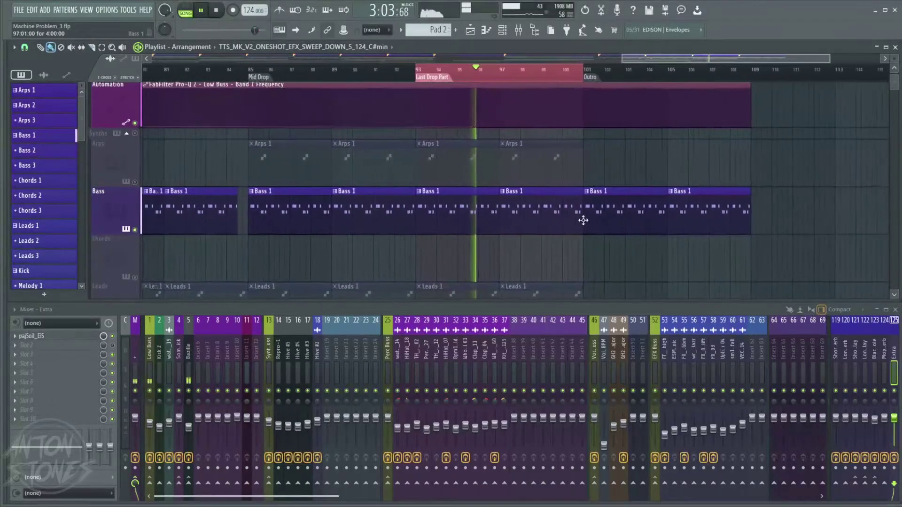
key(space)
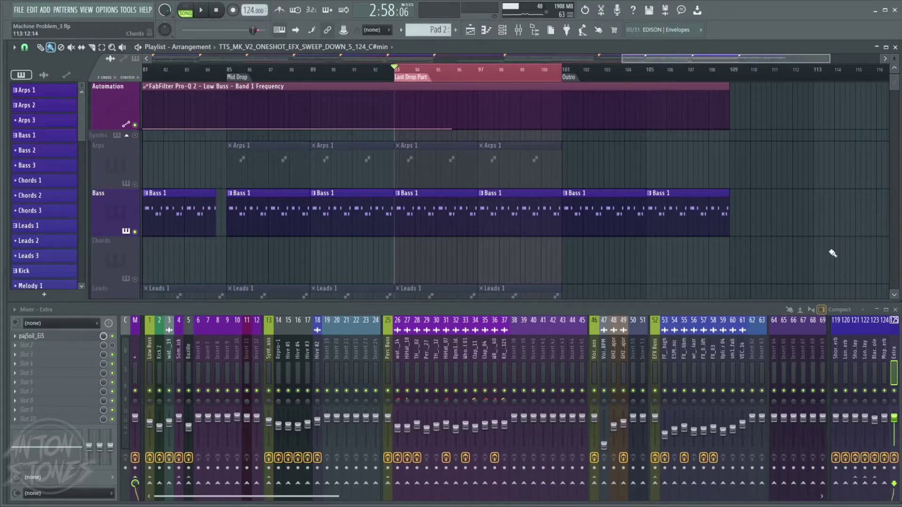
click(187, 347)
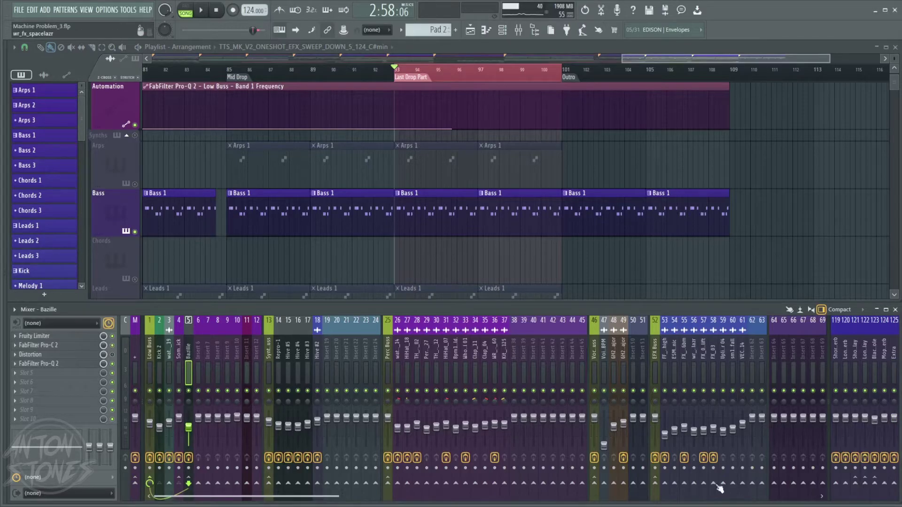
Pick an unused insert track, Insert 90, and dock it to the right side of the mixer.
scroll(797, 344, down, 10)
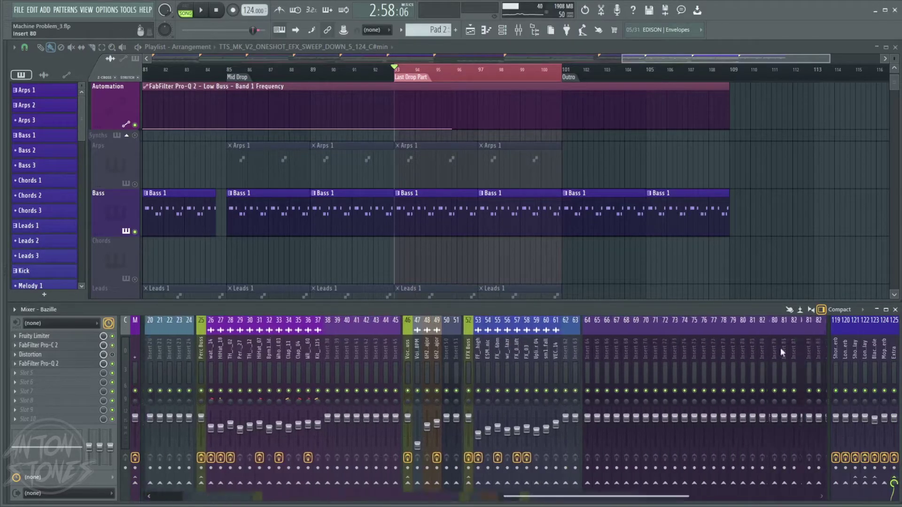
right_click(530, 346)
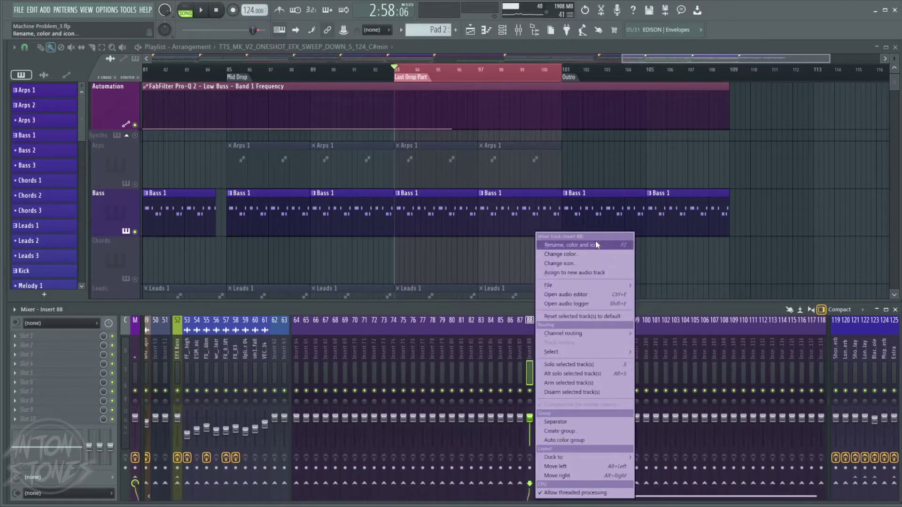
click(497, 343)
right_click(547, 346)
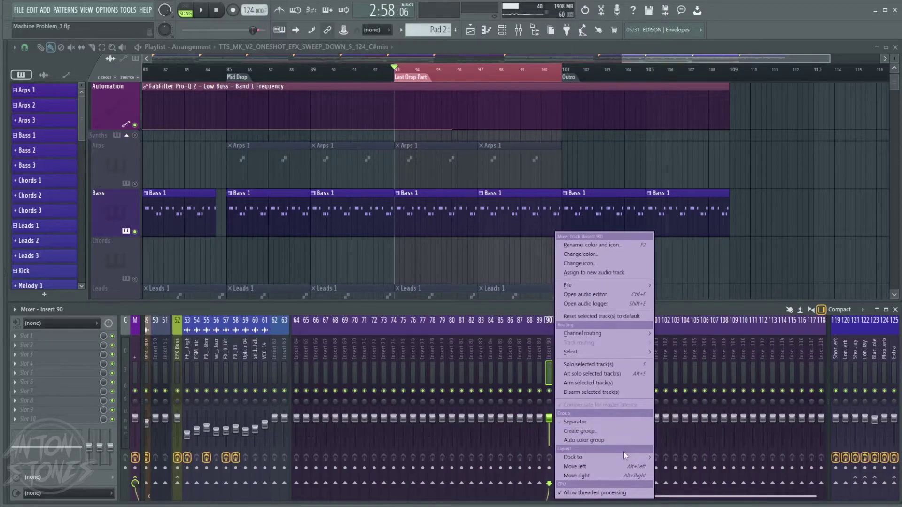
mouse_move(633, 461)
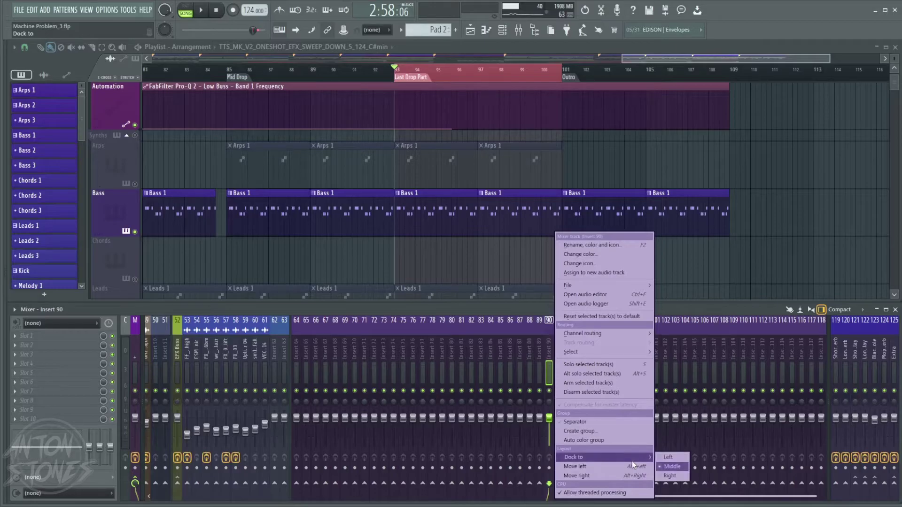
click(673, 478)
Rename the docked Insert 90 track as Send and give it the pale violet red colour.
double_click(824, 354)
click(824, 355)
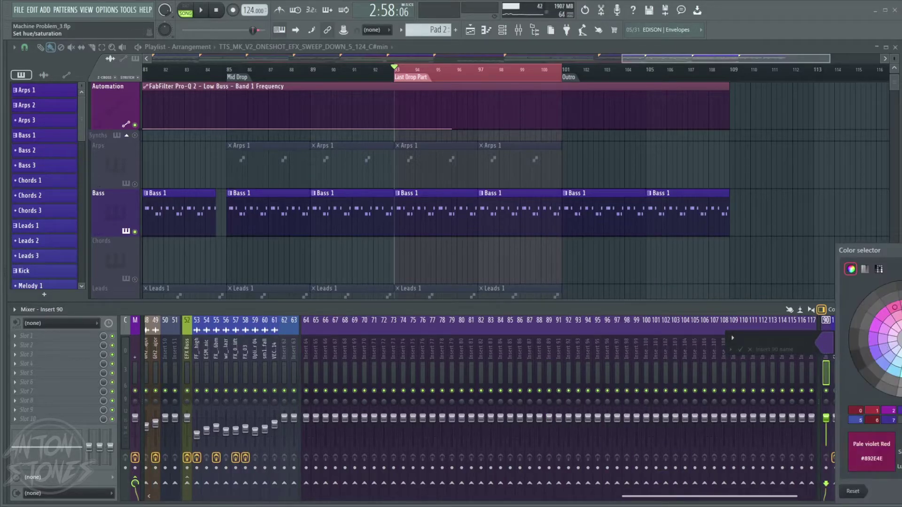
click(825, 343)
text(Send)
key(Return)
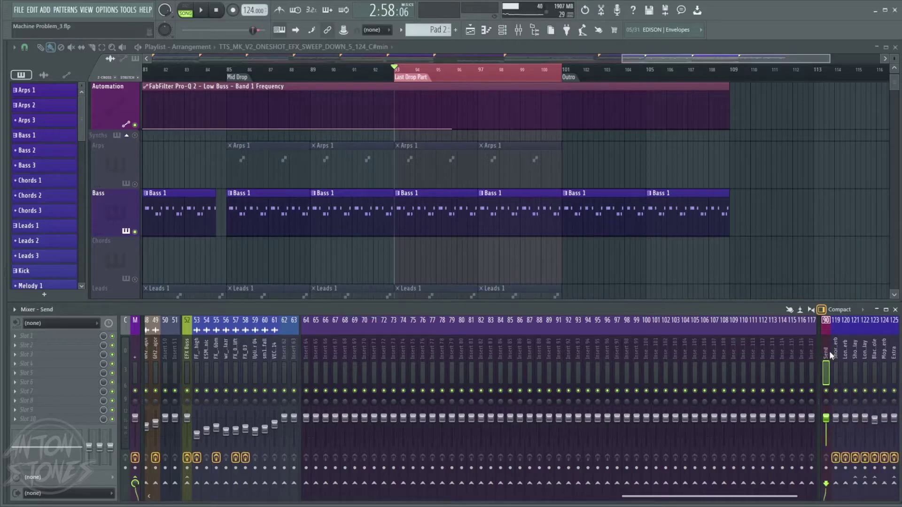
Select the Extra mixer track and place its pajSoil_EiS window in clear view above the mixer.
click(892, 350)
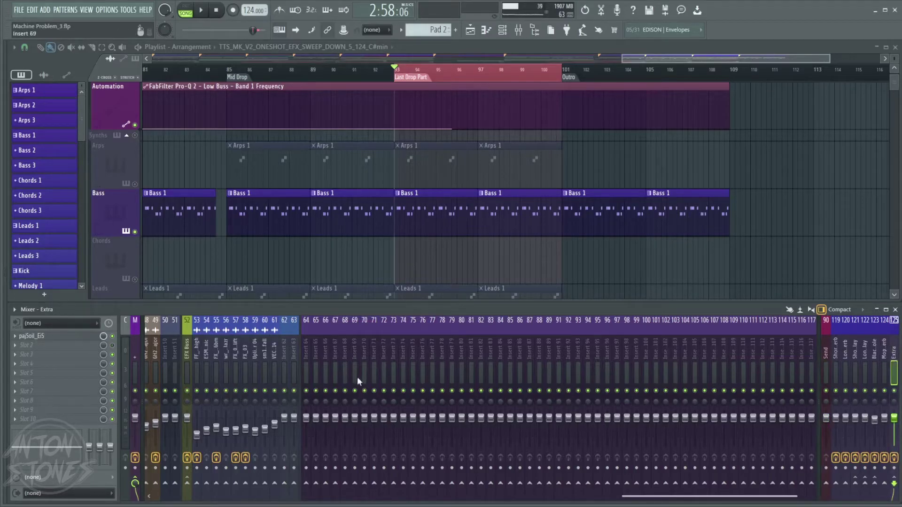
scroll(357, 377, left, 8)
scroll(379, 371, left, 6)
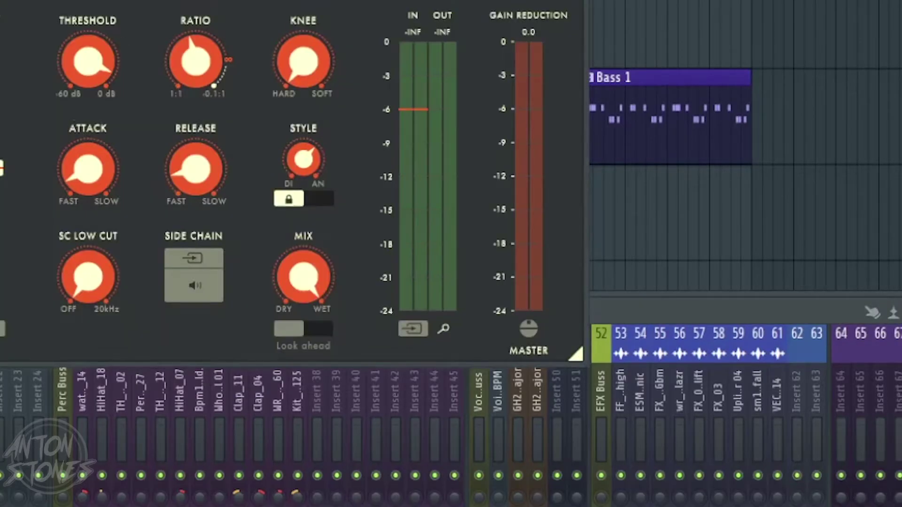
drag(243, 2, 371, 65)
Lower the pajSoil_EiS Threshold to -13.0 dB, and reduce it further to about the middle of its range.
mouse_move(291, 191)
drag(295, 186, 301, 156)
scroll(299, 200, up, 2)
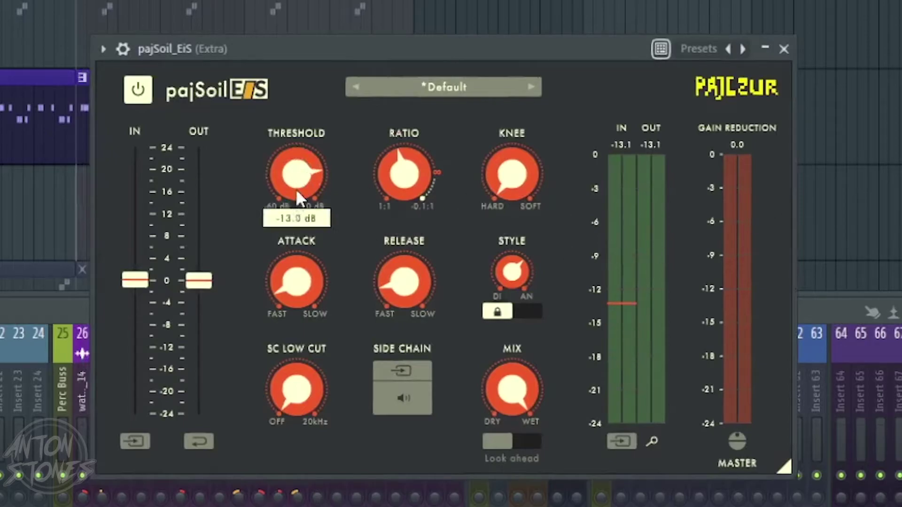
drag(405, 52, 419, 51)
drag(314, 165, 300, 235)
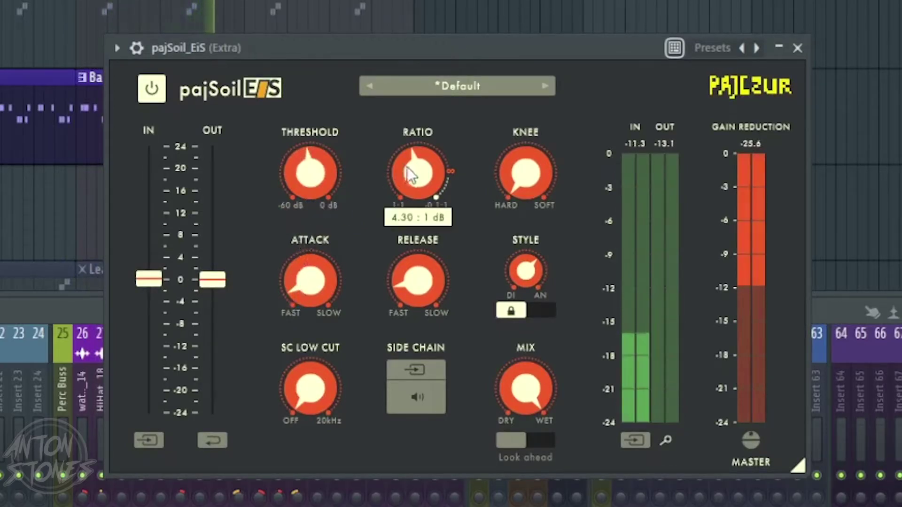
Reduce the compressor's Ratio slightly and set the Attack to 0.920 ms while the bass plays.
drag(405, 167, 402, 206)
mouse_move(530, 190)
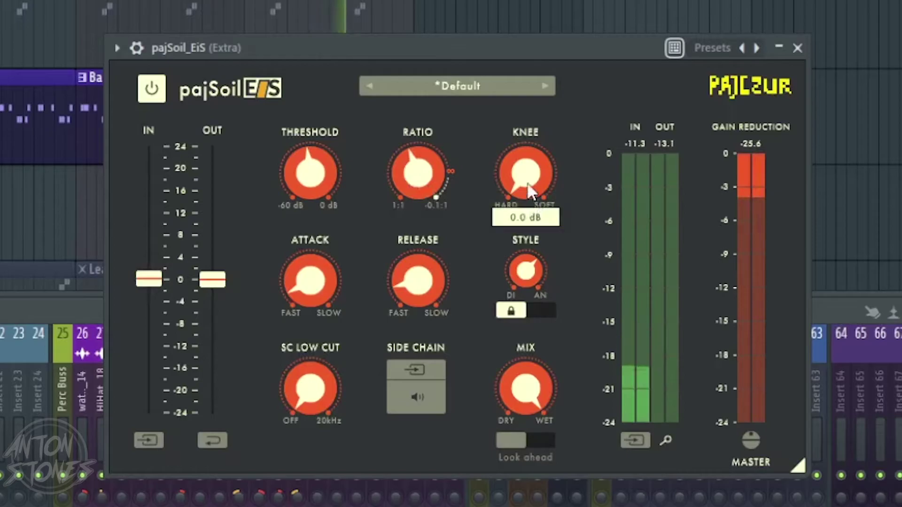
drag(319, 293, 275, 244)
drag(275, 248, 273, 284)
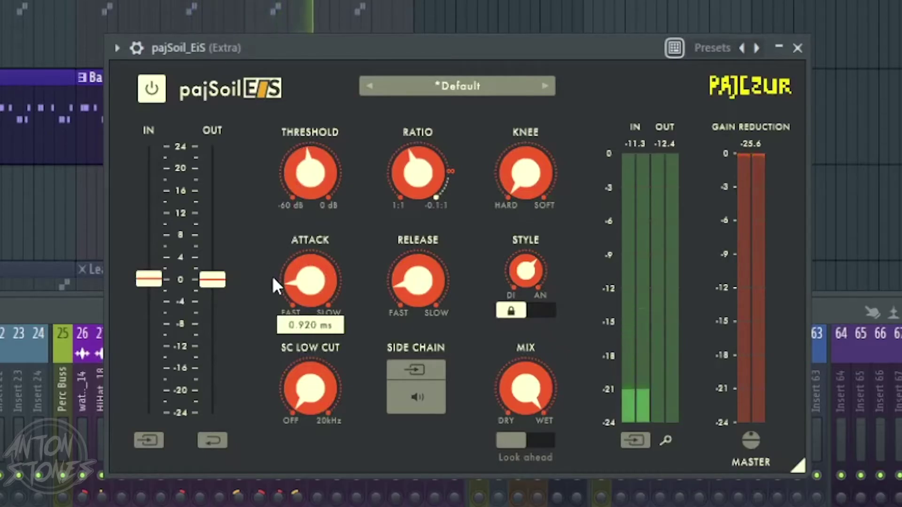
Bring the Release down to 5.24 ms and raise it slightly, keeping it near the fast end.
mouse_move(406, 298)
drag(421, 90, 357, 310)
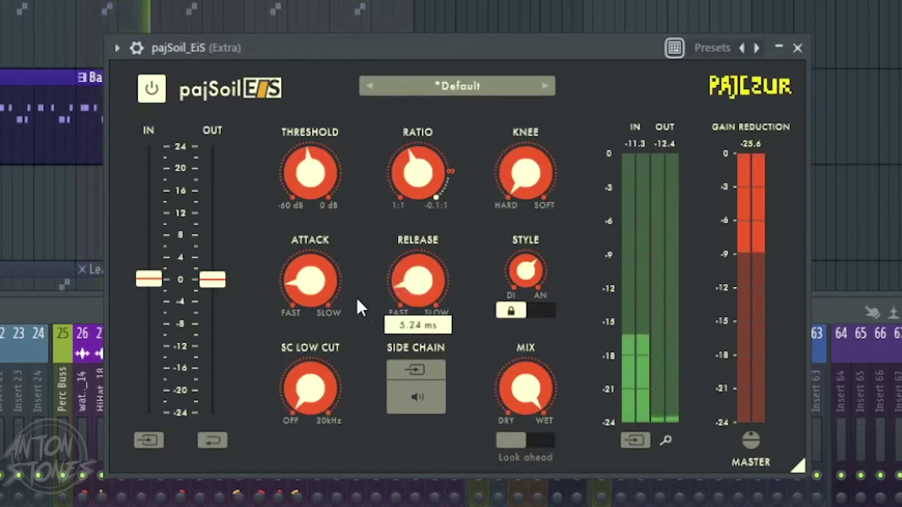
click(319, 280)
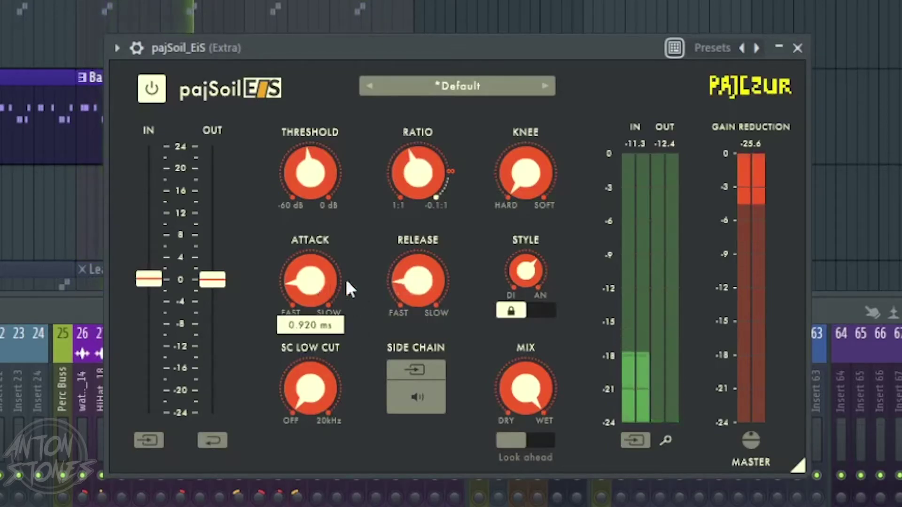
mouse_move(412, 291)
scroll(410, 294, up, 2)
Turn the Style control fully towards analog and check the Mix amount.
mouse_move(525, 279)
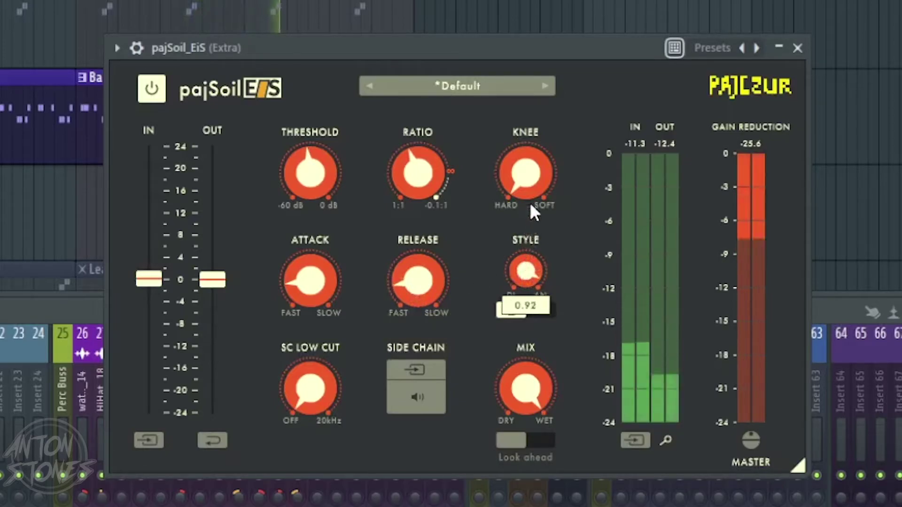
drag(534, 213, 533, 185)
mouse_move(526, 418)
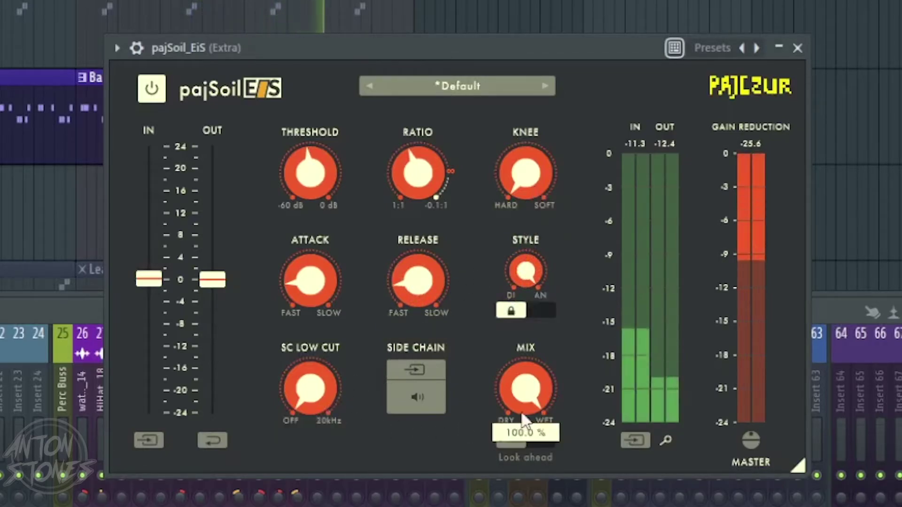
Raise the plugin's OUT level to about 14 dB, and try a higher IN level before returning it close to 0 dB.
mouse_move(155, 282)
drag(154, 281, 155, 234)
drag(221, 283, 226, 197)
drag(150, 229, 152, 276)
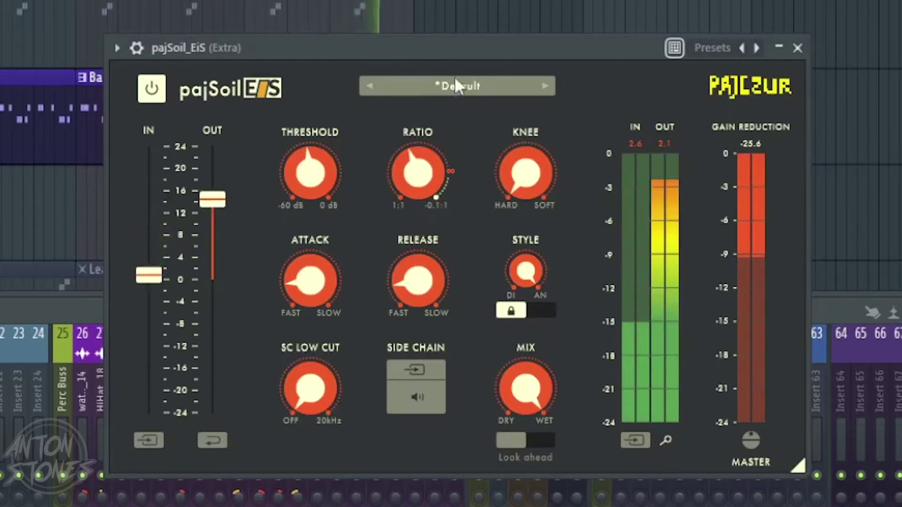
Lower the Ratio further and soften the Knee slightly while the bass plays, and stop playback.
drag(411, 187, 388, 246)
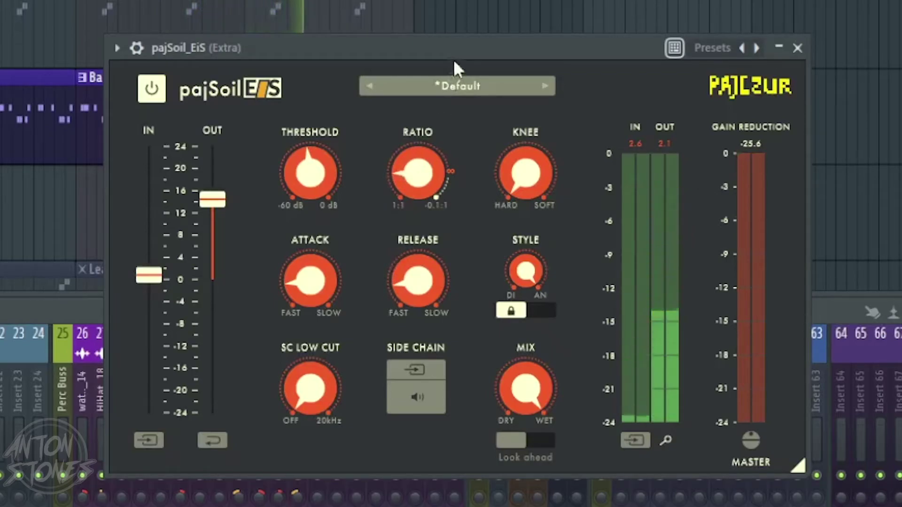
drag(460, 49, 424, 57)
drag(483, 178, 479, 398)
mouse_move(268, 310)
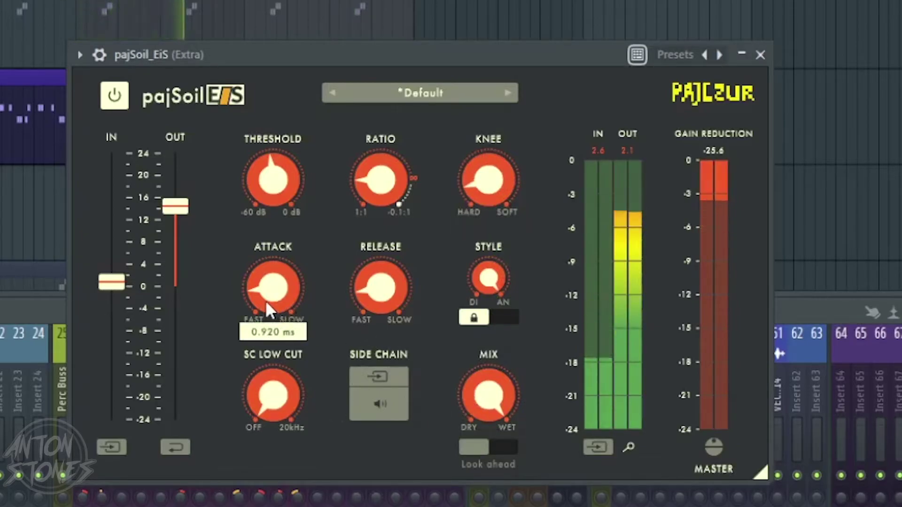
key(space)
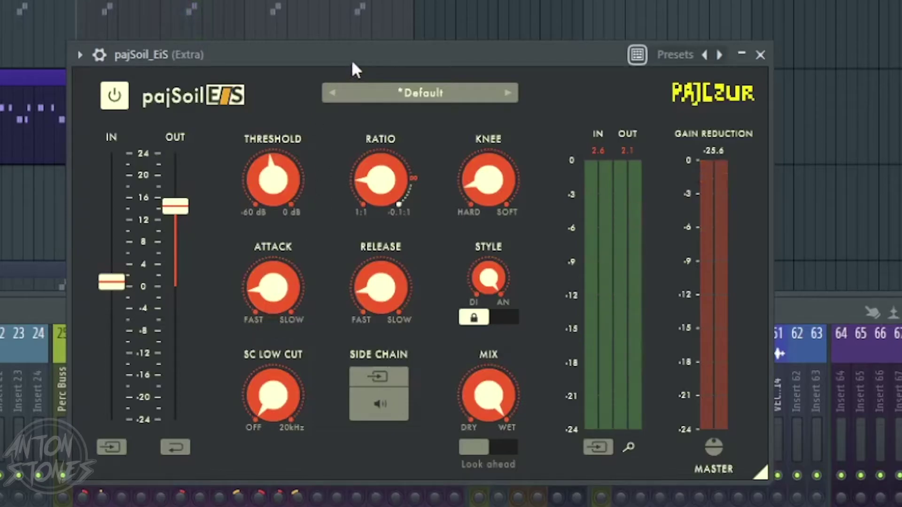
Restart playback and raise the Attack to a slower setting.
mouse_move(292, 296)
drag(387, 70, 408, 67)
key(space)
mouse_move(315, 284)
drag(305, 296, 307, 266)
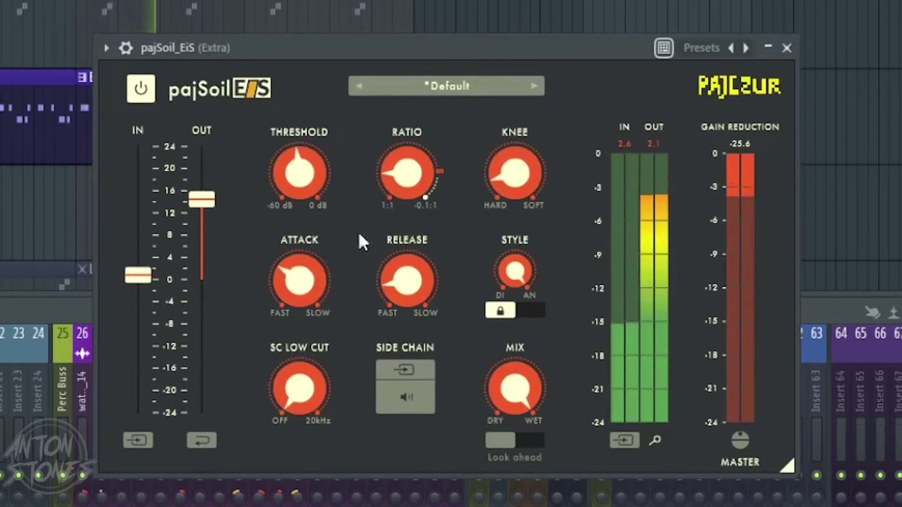
Soften the Knee a little more, and sweep the Release up to 2500 ms and down to its fastest setting.
mouse_move(410, 273)
drag(412, 274, 432, 53)
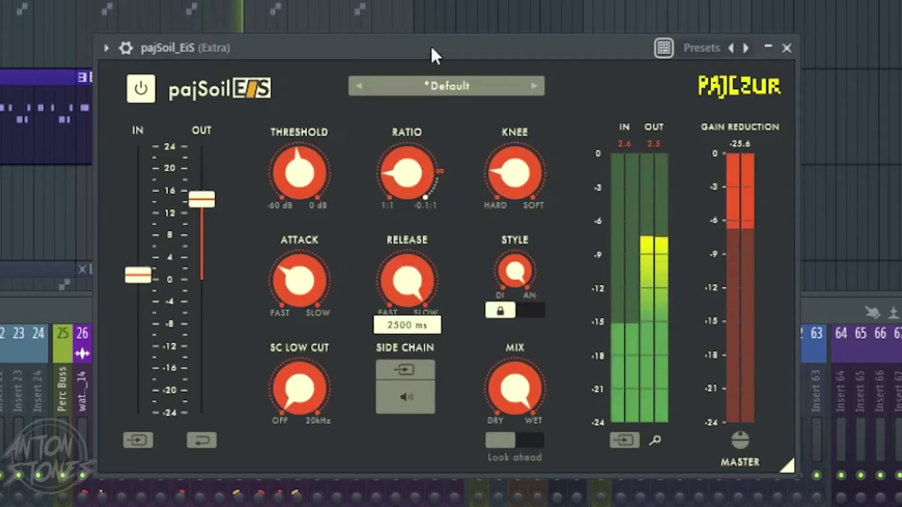
drag(426, 86, 397, 321)
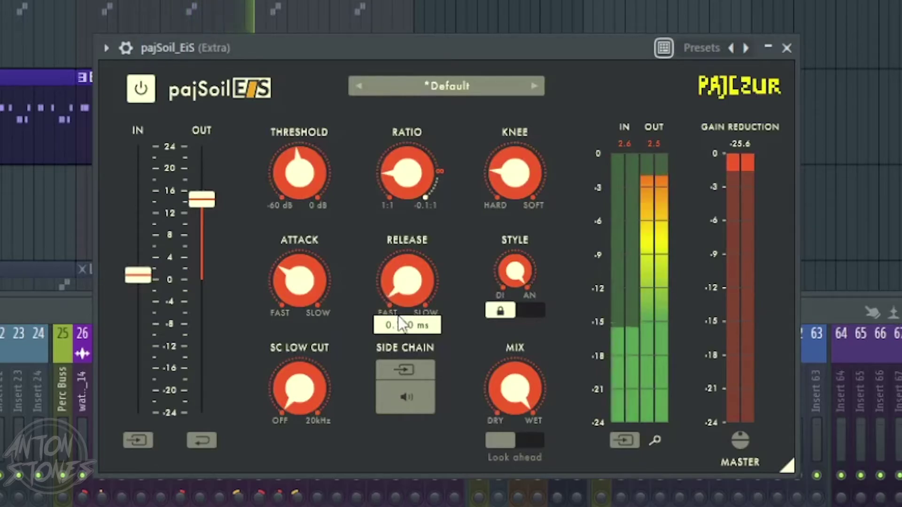
Raise the Threshold slightly past -30.0 dB and make the Release a little slower.
mouse_move(323, 193)
drag(291, 202, 288, 184)
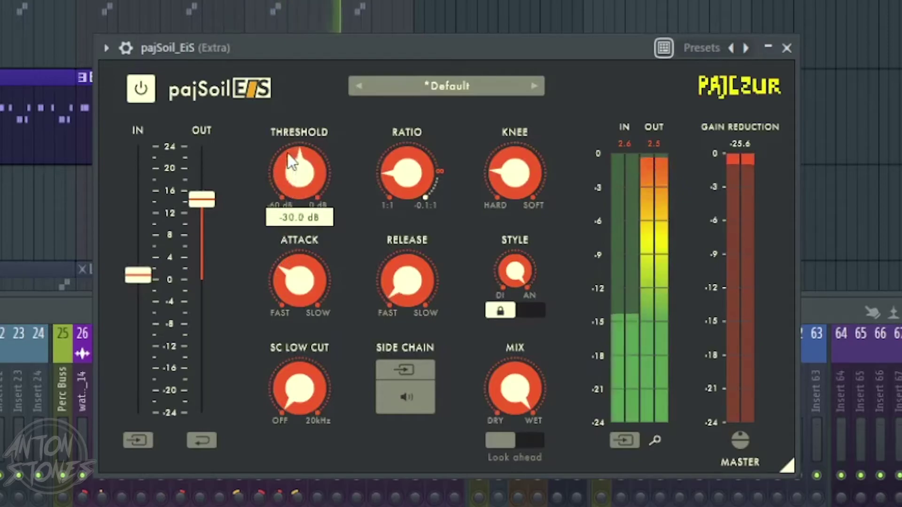
drag(297, 92, 282, 139)
mouse_move(393, 299)
drag(393, 291, 405, 262)
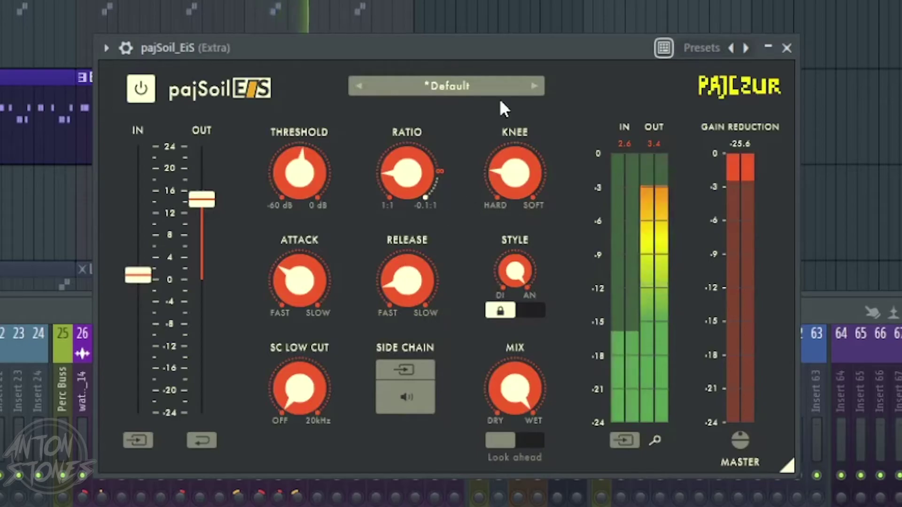
Turn the Bazille track's send to Extra down to 0%, and play the bass with the plugin window closed.
key(F9)
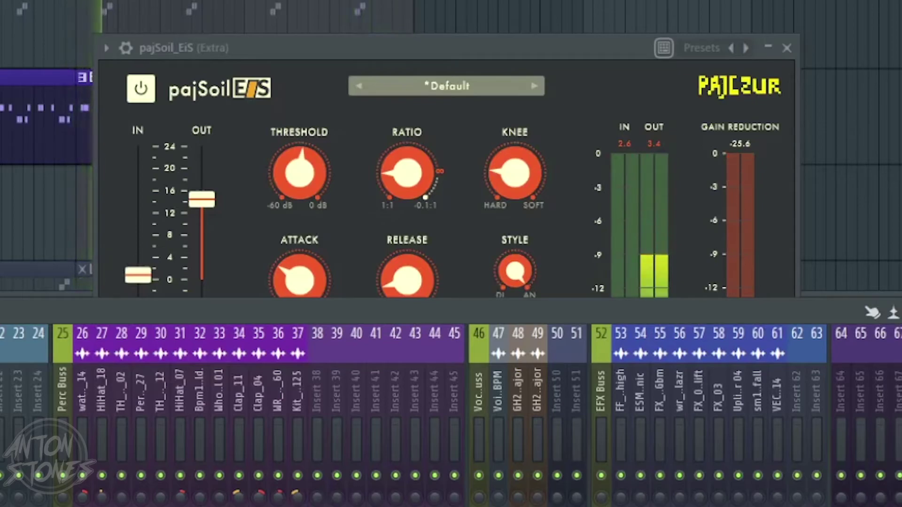
drag(606, 46, 506, 0)
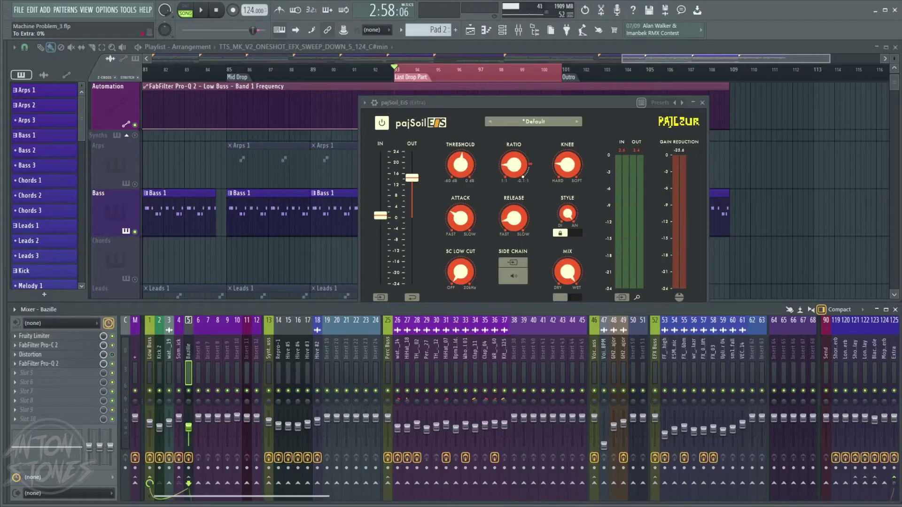
click(702, 103)
key(space)
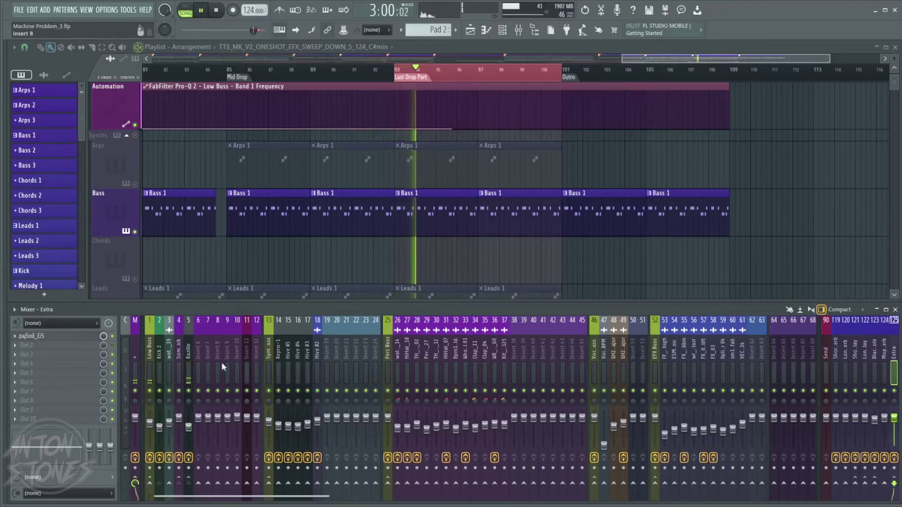
Blend Bazille into the Extra track during playback, and reopen Extra's pajSoil_EiS beside the playlist.
click(188, 352)
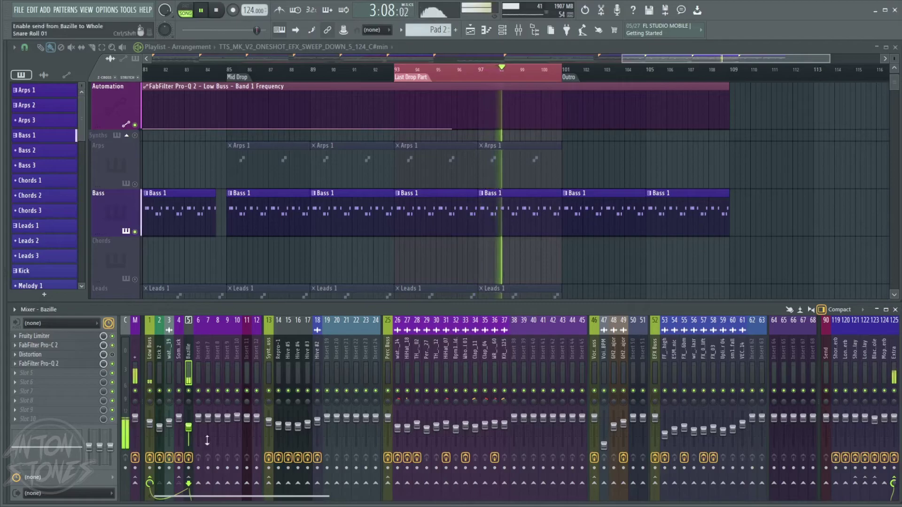
click(894, 320)
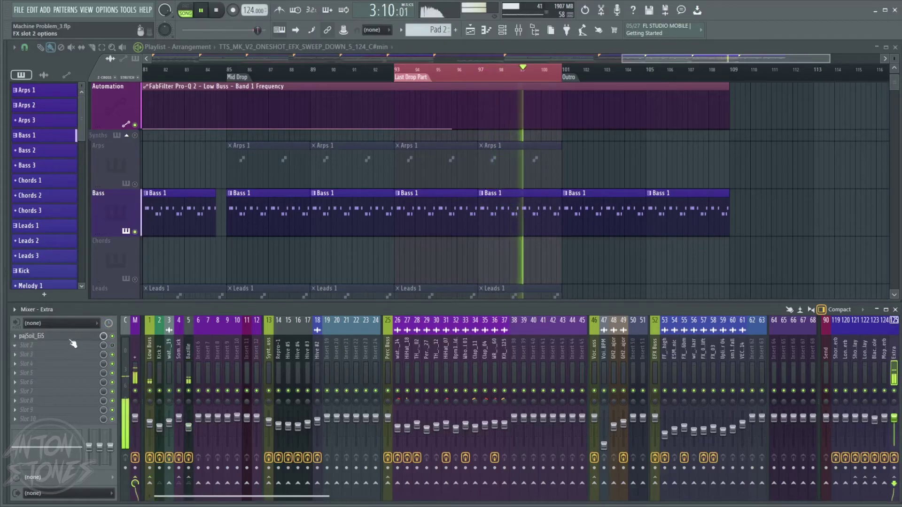
click(30, 336)
drag(486, 103, 210, 74)
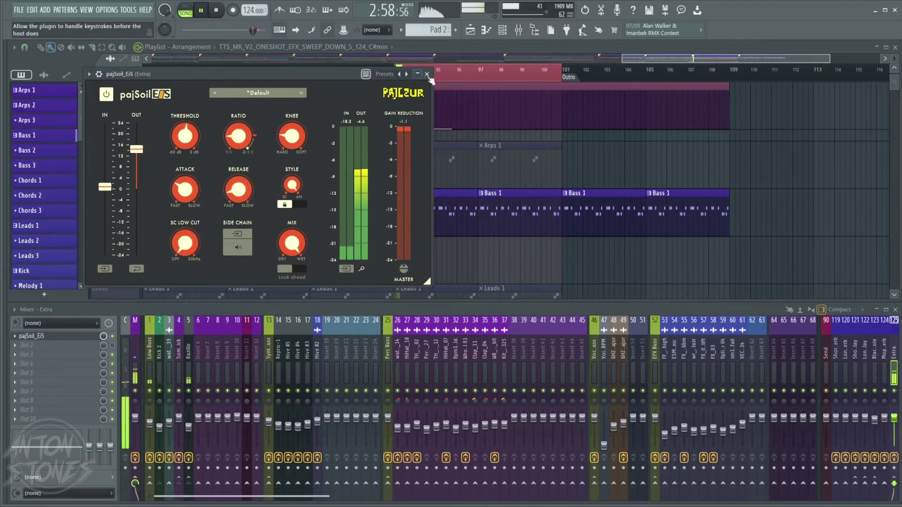
drag(271, 75, 196, 158)
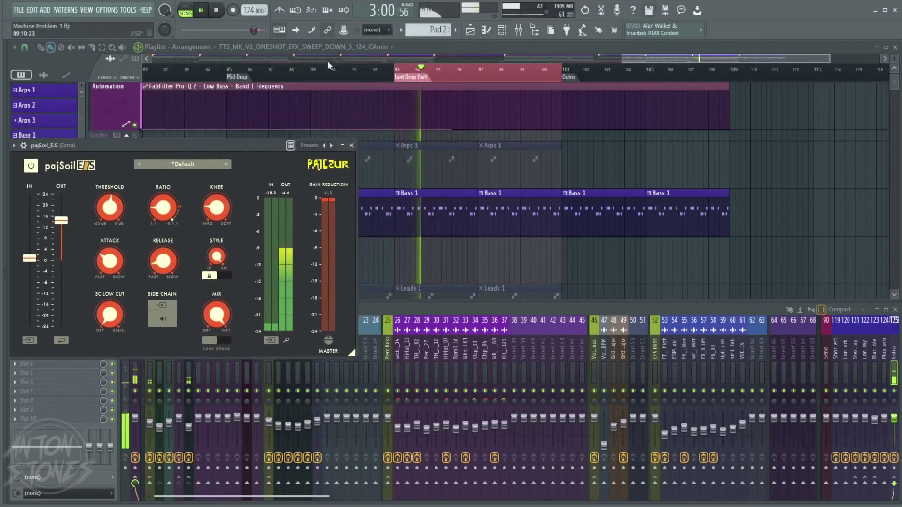
Stop playback, zoom the playlist out to the full arrangement and unsolo the Bass track.
click(465, 142)
scroll(467, 156, down, 6)
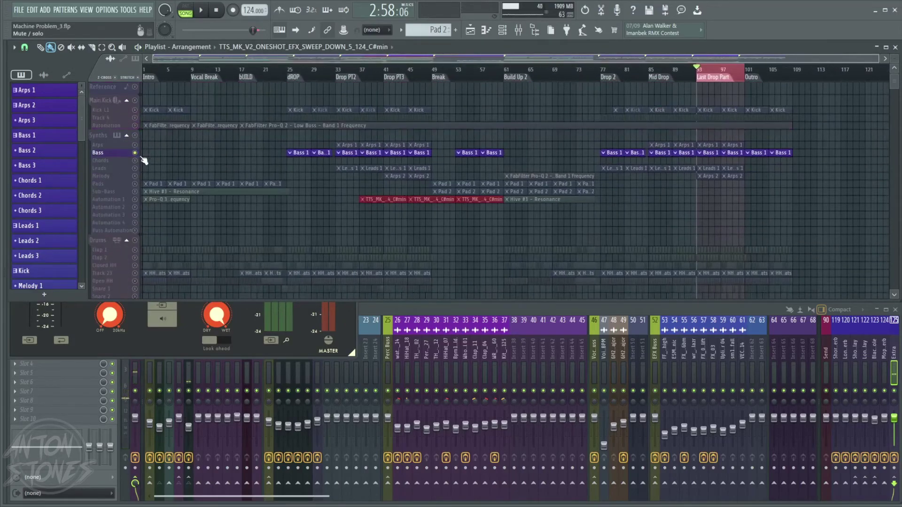
ctrl+click(136, 154)
Move the pajSoil_EiS window clear of the mixer and select the Bazille track.
click(159, 322)
drag(226, 141, 222, 78)
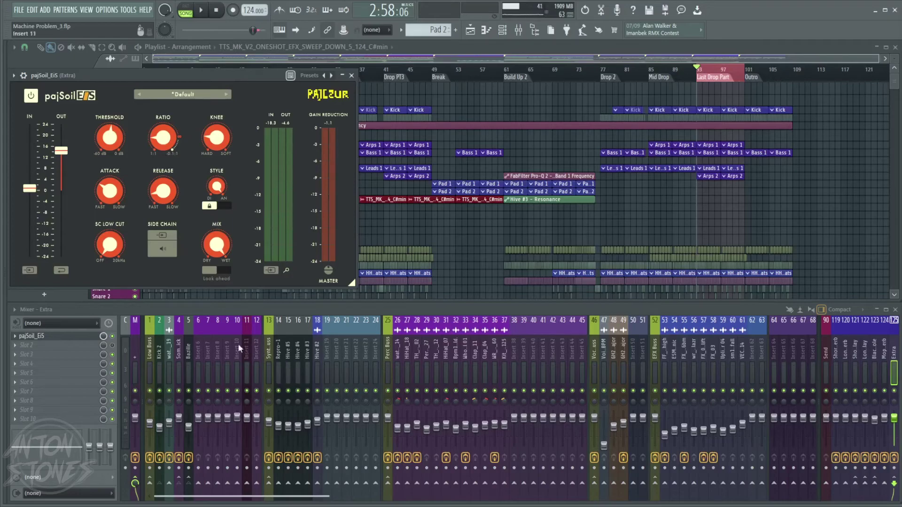
click(188, 347)
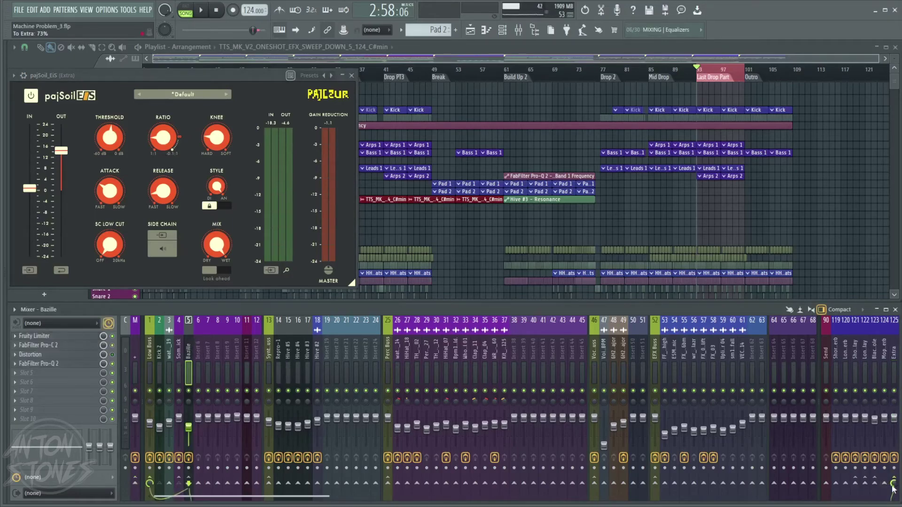
Play the last drop part in the full mix, selecting the Master, Extra and Bazille mixer tracks in turn.
key(space)
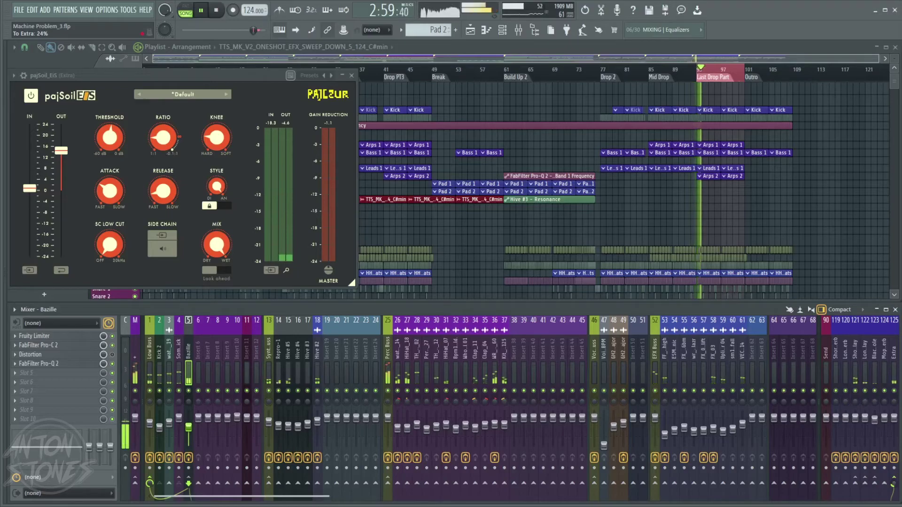
click(137, 339)
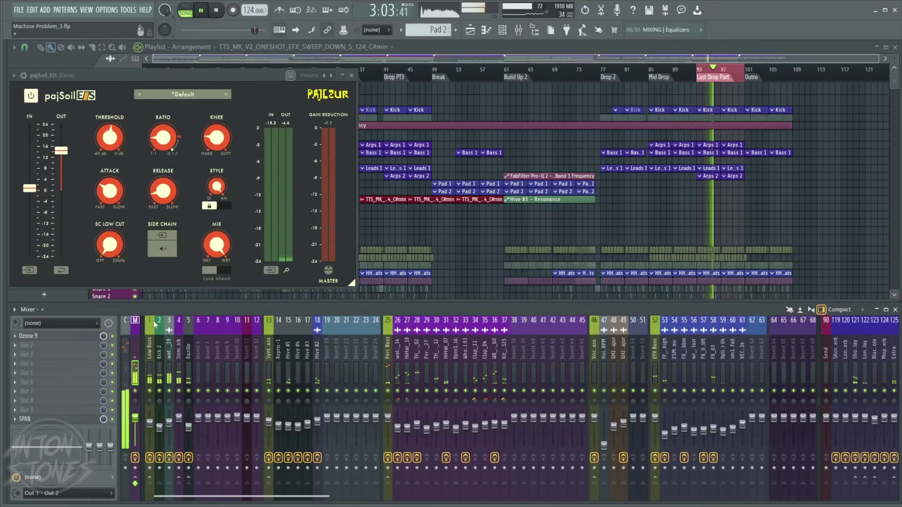
click(895, 357)
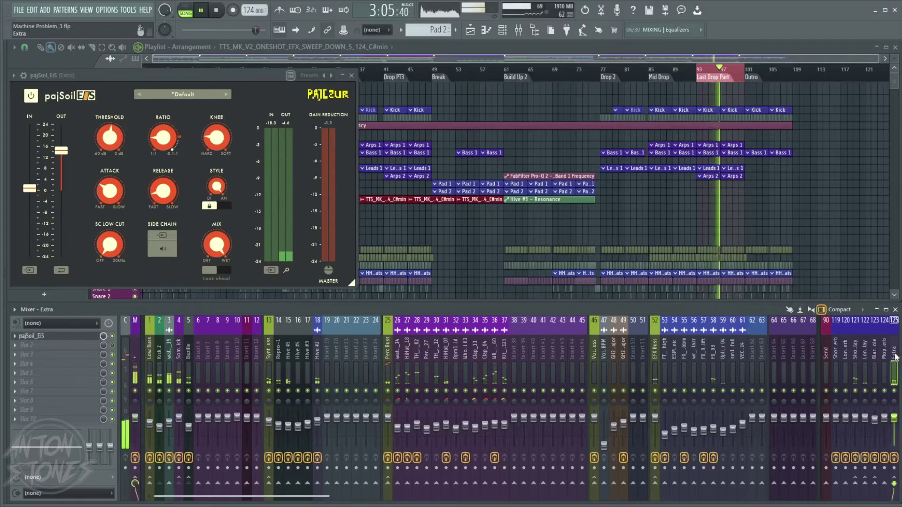
click(187, 342)
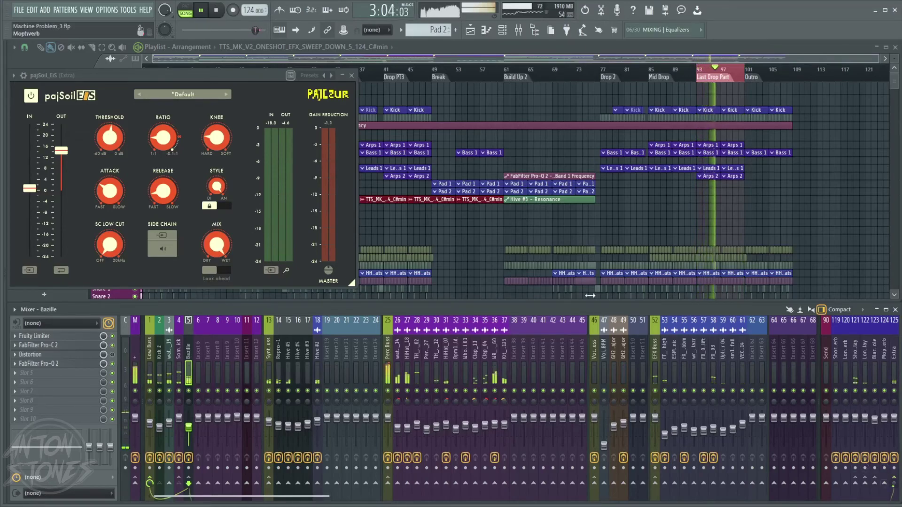
Stop playback and move the pajSoil_EiS window to the middle of the playlist.
click(216, 10)
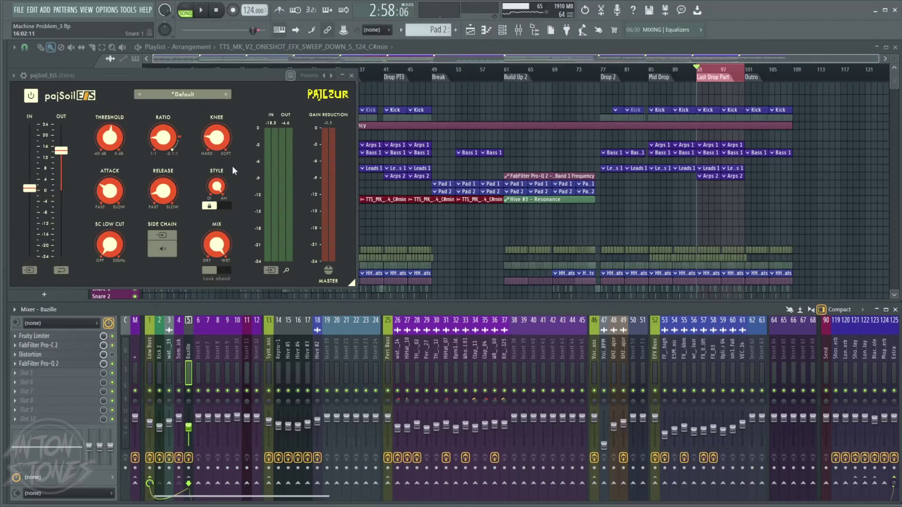
drag(248, 76, 489, 88)
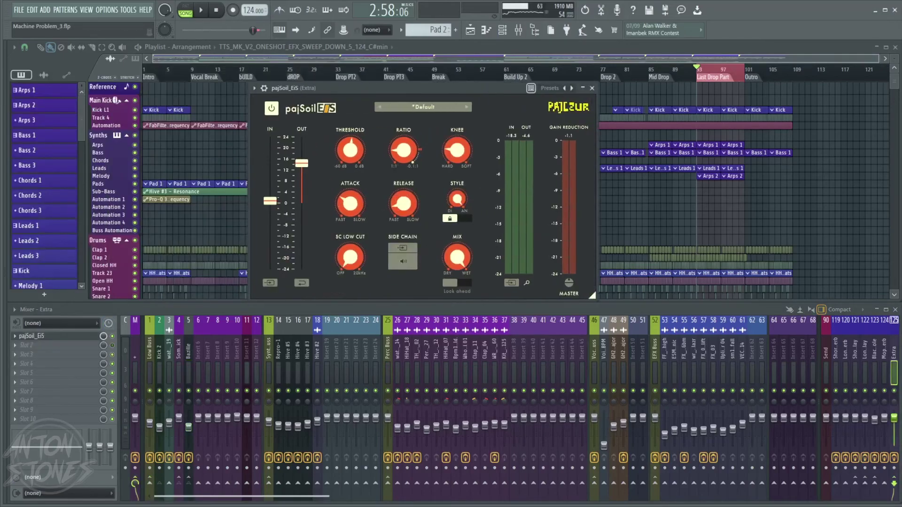